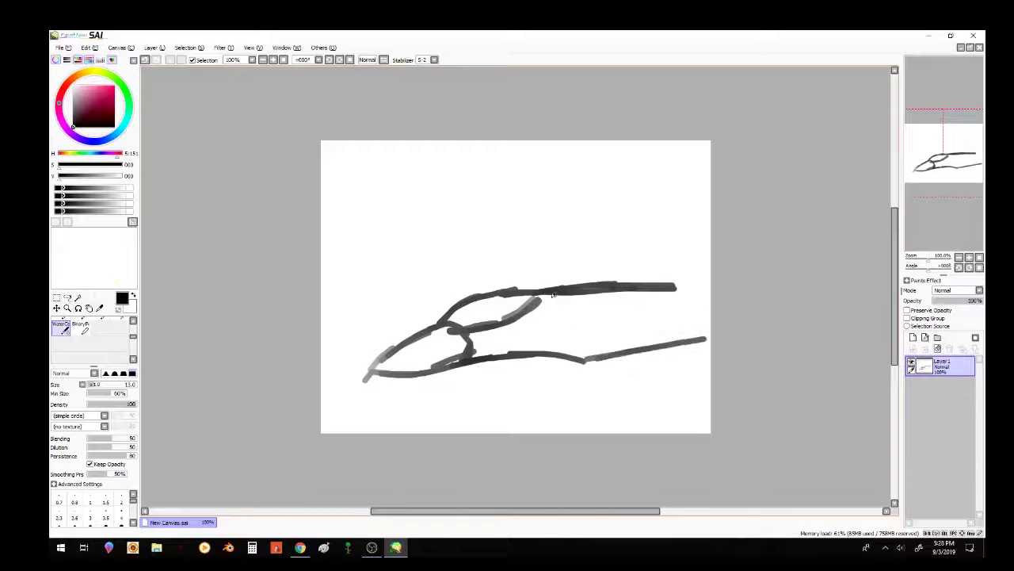
Sketch the jet's rear fuselage lines out to the canvas edge, plus the underside curve and the tail fin's leading edge.
{"action": "left_click_drag", "start_coordinate": [565, 274], "coordinate": [621, 258]}
{"action": "mouse_move", "coordinate": [520, 287]}
{"action": "left_mouse_down"}
{"action": "mouse_move", "coordinate": [605, 260]}
{"action": "mouse_move", "coordinate": [699, 255]}
{"action": "left_mouse_up"}
{"action": "left_click_drag", "start_coordinate": [585, 269], "coordinate": [716, 236]}
{"action": "left_click_drag", "start_coordinate": [663, 349], "coordinate": [713, 330]}
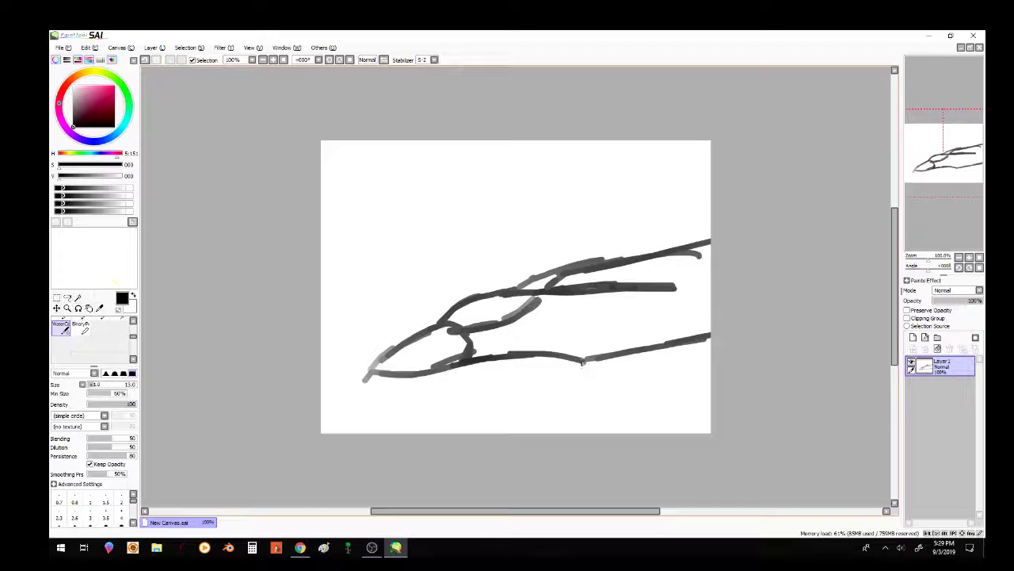
{"action": "left_click_drag", "start_coordinate": [638, 348], "coordinate": [713, 376]}
{"action": "left_click_drag", "start_coordinate": [561, 273], "coordinate": [659, 192]}
{"action": "mouse_move", "coordinate": [626, 230]}
{"action": "left_mouse_down"}
{"action": "mouse_move", "coordinate": [663, 185]}
{"action": "mouse_move", "coordinate": [707, 168]}
{"action": "left_mouse_up"}
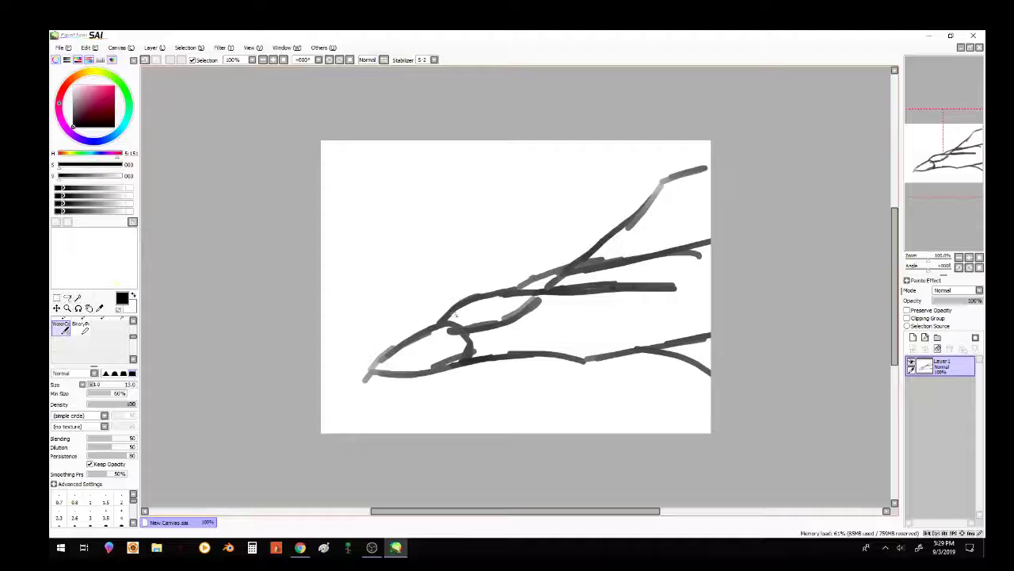
Sketch the jet's lower wing, small intake, fuselage side line, tail fin's rear edge and a long nose probe.
{"action": "mouse_move", "coordinate": [547, 356]}
{"action": "left_mouse_down"}
{"action": "mouse_move", "coordinate": [568, 389]}
{"action": "mouse_move", "coordinate": [608, 395]}
{"action": "left_mouse_up"}
{"action": "mouse_move", "coordinate": [608, 394]}
{"action": "left_mouse_down"}
{"action": "mouse_move", "coordinate": [583, 358]}
{"action": "mouse_move", "coordinate": [607, 393]}
{"action": "left_mouse_up"}
{"action": "left_click_drag", "start_coordinate": [607, 393], "coordinate": [703, 367]}
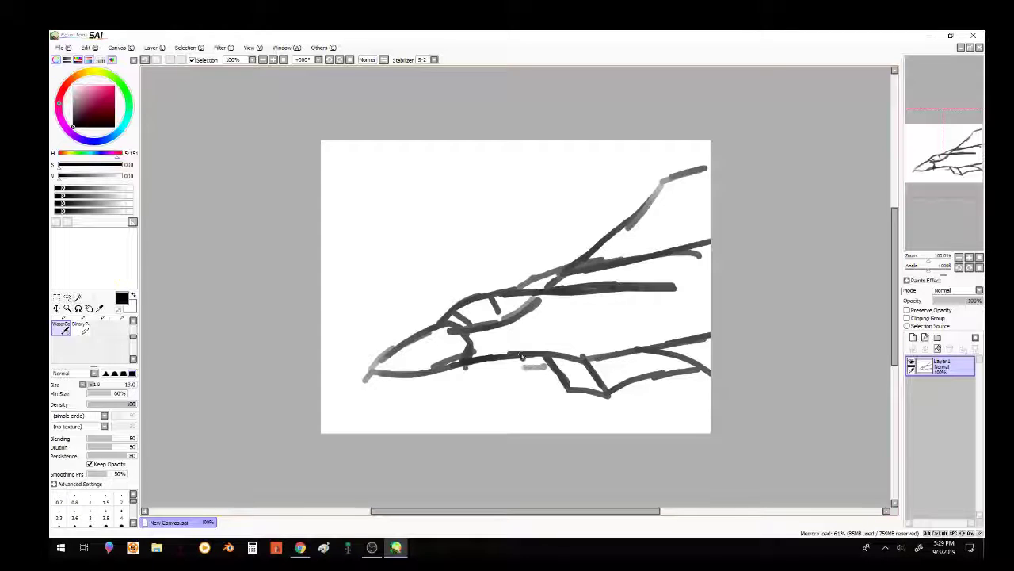
{"action": "left_click_drag", "start_coordinate": [530, 366], "coordinate": [559, 365]}
{"action": "left_click_drag", "start_coordinate": [634, 289], "coordinate": [713, 278]}
{"action": "left_click_drag", "start_coordinate": [553, 343], "coordinate": [680, 309]}
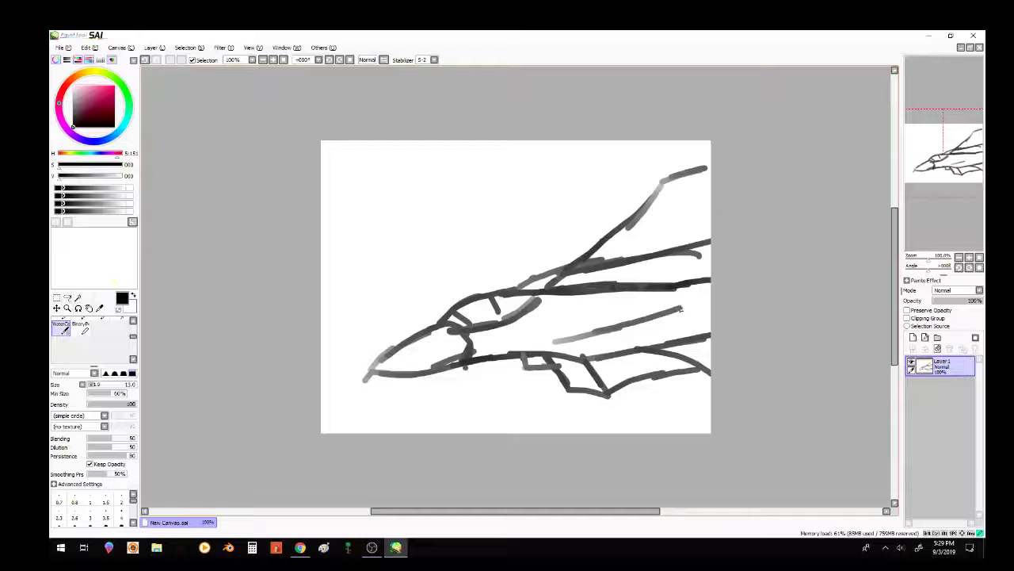
{"action": "left_click_drag", "start_coordinate": [702, 169], "coordinate": [695, 238]}
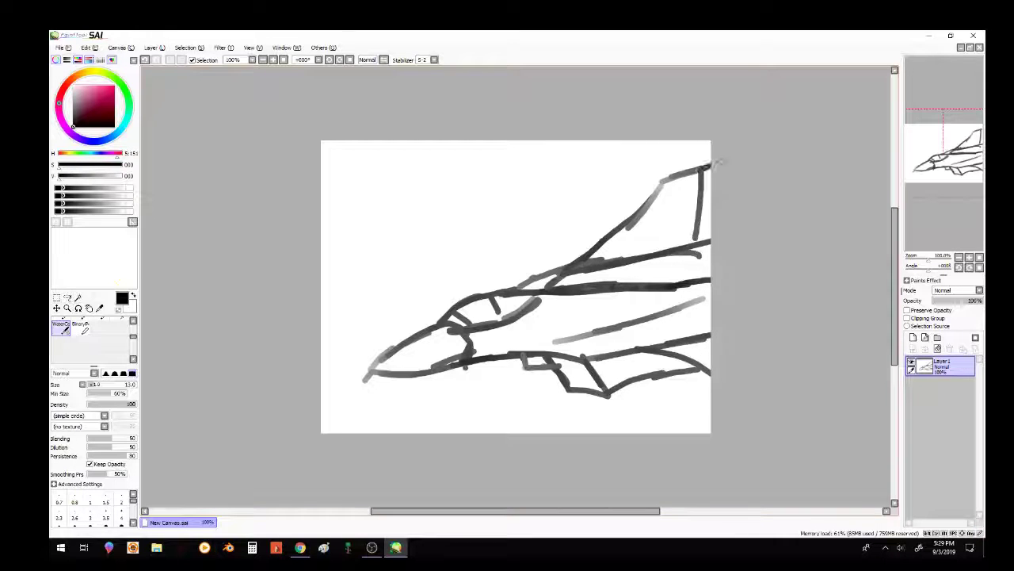
{"action": "mouse_move", "coordinate": [361, 371]}
{"action": "left_mouse_down"}
{"action": "mouse_move", "coordinate": [416, 346]}
{"action": "mouse_move", "coordinate": [319, 386]}
{"action": "left_mouse_up"}
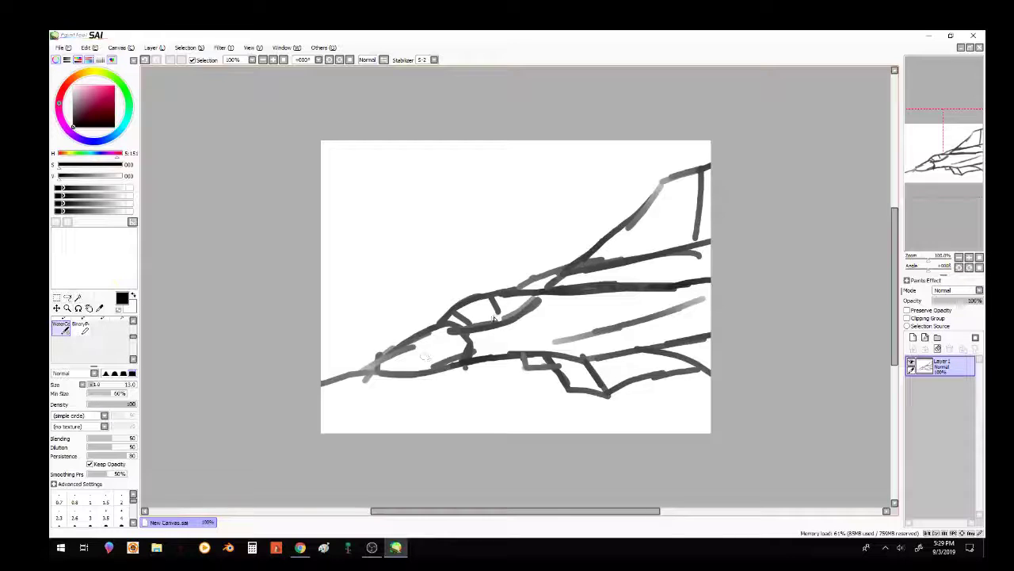
Sketch rough cloud outlines along the left side behind the jet and along the bottom of the canvas.
{"action": "left_click", "coordinate": [333, 194]}
{"action": "mouse_move", "coordinate": [347, 200]}
{"action": "left_mouse_down"}
{"action": "mouse_move", "coordinate": [345, 224]}
{"action": "mouse_move", "coordinate": [399, 275]}
{"action": "mouse_move", "coordinate": [413, 281]}
{"action": "mouse_move", "coordinate": [460, 238]}
{"action": "mouse_move", "coordinate": [481, 276]}
{"action": "mouse_move", "coordinate": [528, 278]}
{"action": "left_mouse_up"}
{"action": "left_click", "coordinate": [351, 226]}
{"action": "left_click_drag", "start_coordinate": [366, 214], "coordinate": [355, 182]}
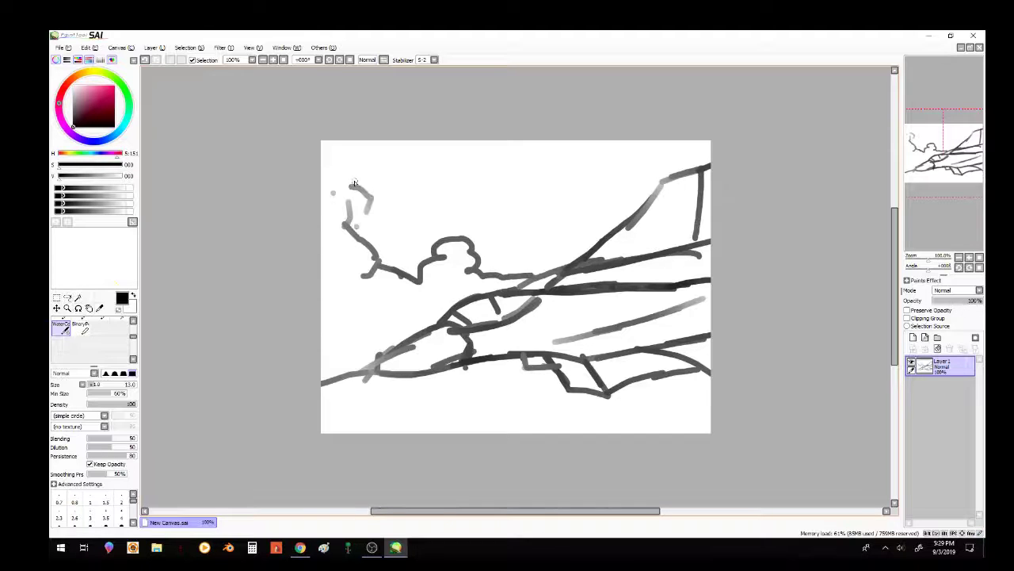
{"action": "left_click_drag", "start_coordinate": [324, 150], "coordinate": [379, 259]}
{"action": "mouse_move", "coordinate": [353, 401]}
{"action": "left_mouse_down"}
{"action": "mouse_move", "coordinate": [392, 422]}
{"action": "mouse_move", "coordinate": [469, 431]}
{"action": "mouse_move", "coordinate": [322, 407]}
{"action": "left_mouse_up"}
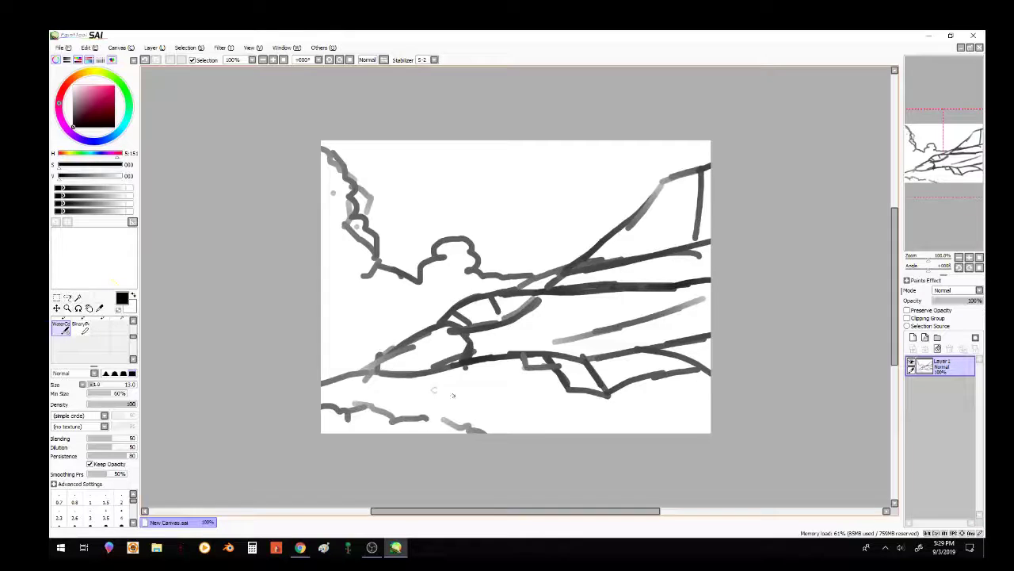
{"action": "mouse_move", "coordinate": [547, 432]}
{"action": "left_mouse_down"}
{"action": "mouse_move", "coordinate": [587, 420]}
{"action": "mouse_move", "coordinate": [651, 421]}
{"action": "mouse_move", "coordinate": [703, 379]}
{"action": "left_mouse_up"}
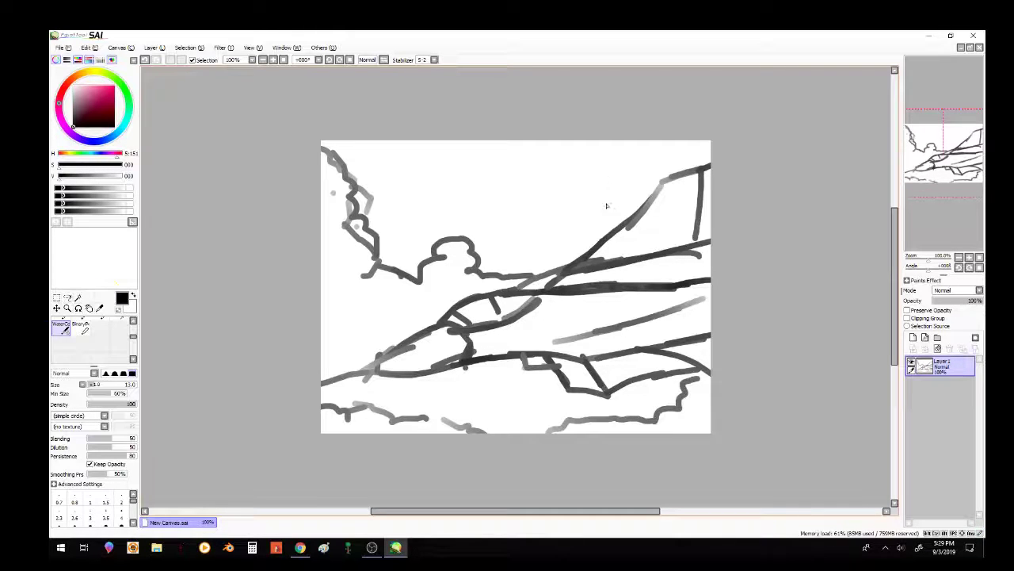
Add more rough cloud outlines above the jet, beside the nose and beneath the fuselage.
{"action": "mouse_move", "coordinate": [490, 263]}
{"action": "left_mouse_down"}
{"action": "mouse_move", "coordinate": [549, 235]}
{"action": "mouse_move", "coordinate": [542, 206]}
{"action": "mouse_move", "coordinate": [628, 143]}
{"action": "left_mouse_up"}
{"action": "mouse_move", "coordinate": [502, 240]}
{"action": "left_mouse_down"}
{"action": "mouse_move", "coordinate": [474, 273]}
{"action": "mouse_move", "coordinate": [430, 252]}
{"action": "mouse_move", "coordinate": [392, 262]}
{"action": "mouse_move", "coordinate": [380, 225]}
{"action": "left_mouse_up"}
{"action": "mouse_move", "coordinate": [346, 296]}
{"action": "left_mouse_down"}
{"action": "mouse_move", "coordinate": [326, 343]}
{"action": "mouse_move", "coordinate": [443, 419]}
{"action": "mouse_move", "coordinate": [570, 409]}
{"action": "mouse_move", "coordinate": [492, 389]}
{"action": "mouse_move", "coordinate": [542, 378]}
{"action": "left_mouse_up"}
{"action": "left_click", "coordinate": [516, 420]}
{"action": "left_click_drag", "start_coordinate": [515, 412], "coordinate": [549, 410]}
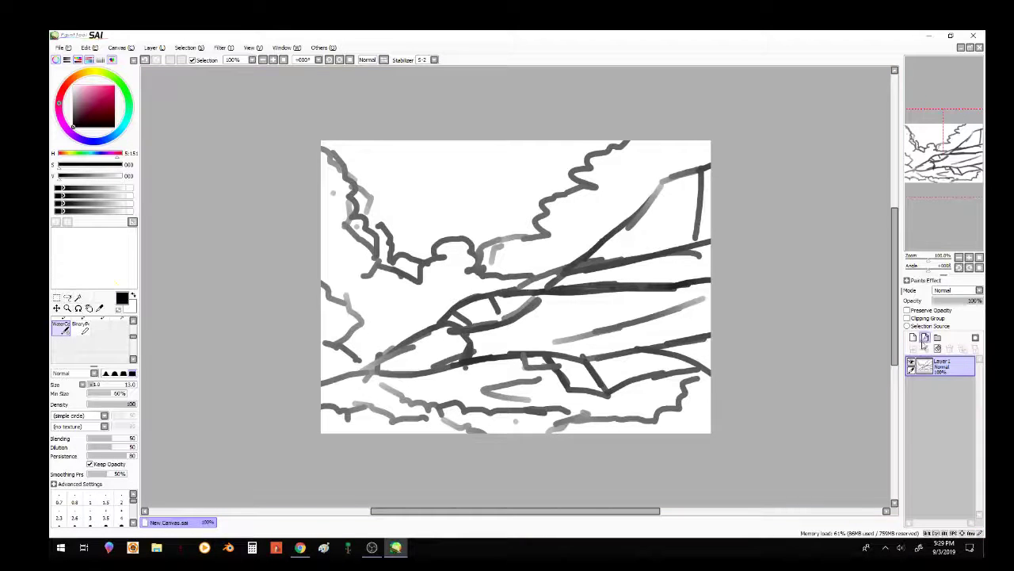
Add a new layer above the sketch and set the Pen tool's size to 13.
{"action": "left_click", "coordinate": [913, 336]}
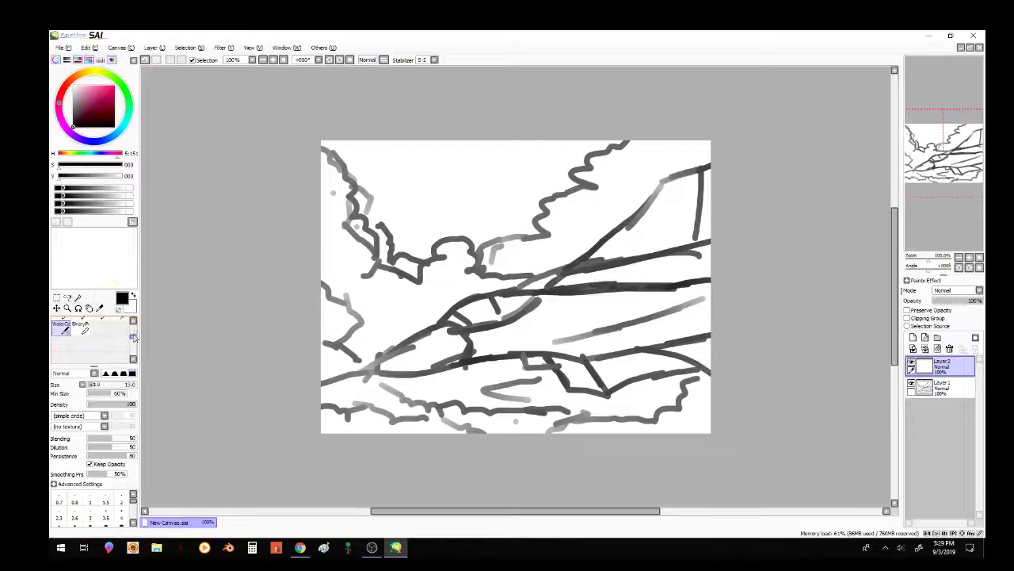
{"action": "scroll", "coordinate": [135, 337], "scroll_direction": "up", "scroll_amount": 2}
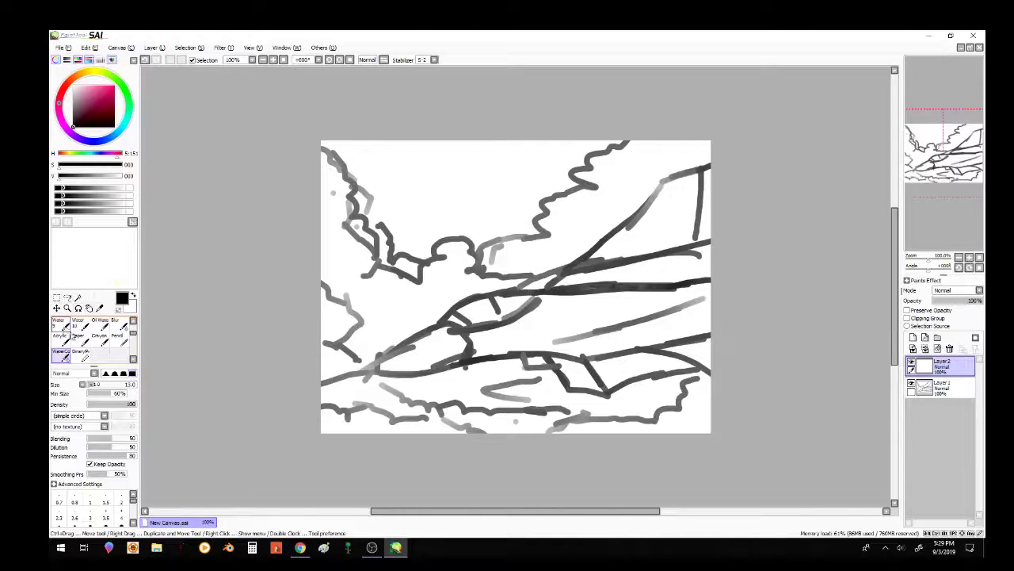
{"action": "double_click", "coordinate": [59, 324]}
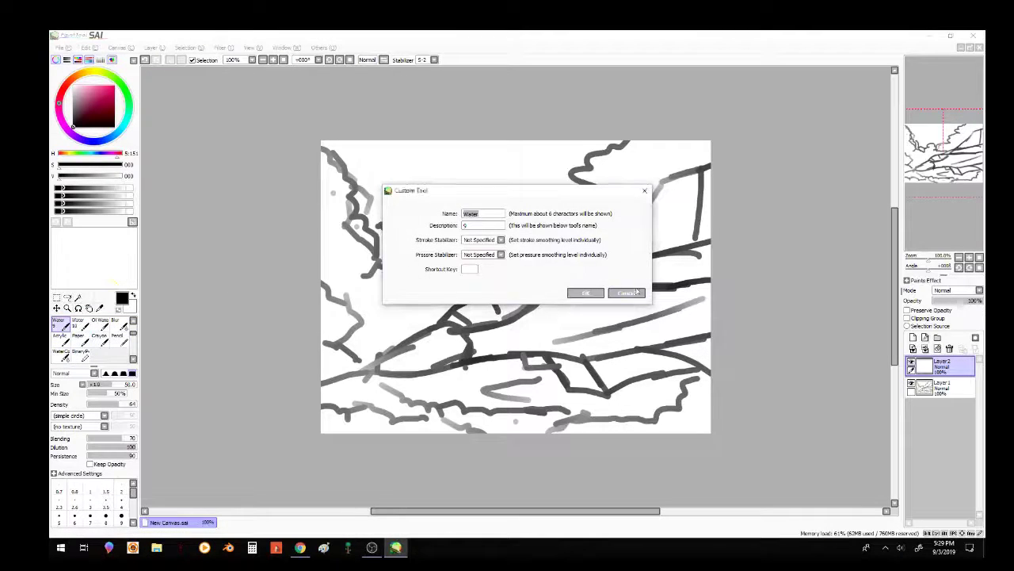
{"action": "key", "text": "Escape"}
{"action": "scroll", "coordinate": [134, 327], "scroll_direction": "up", "scroll_amount": 1}
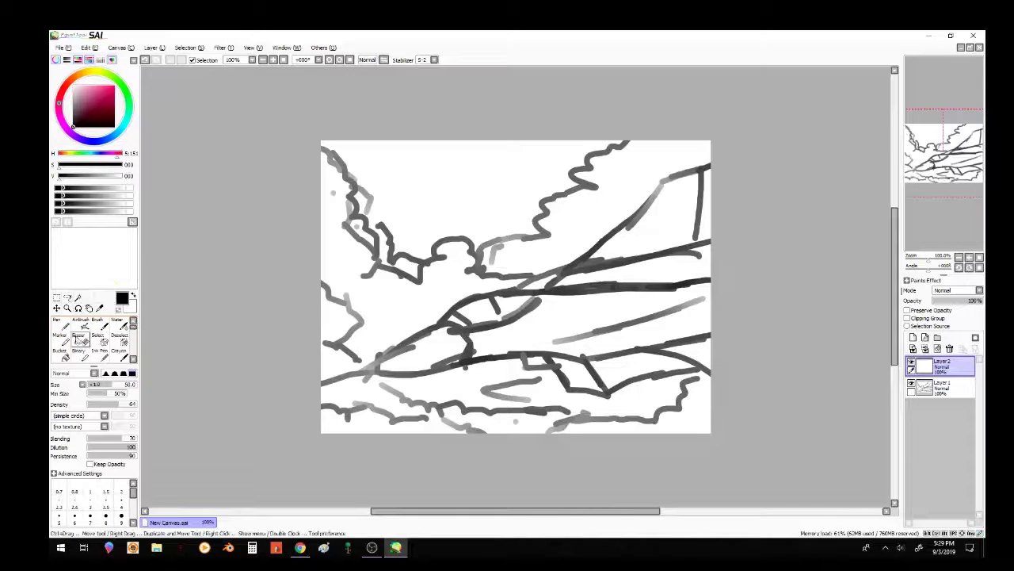
{"action": "left_click", "coordinate": [59, 324]}
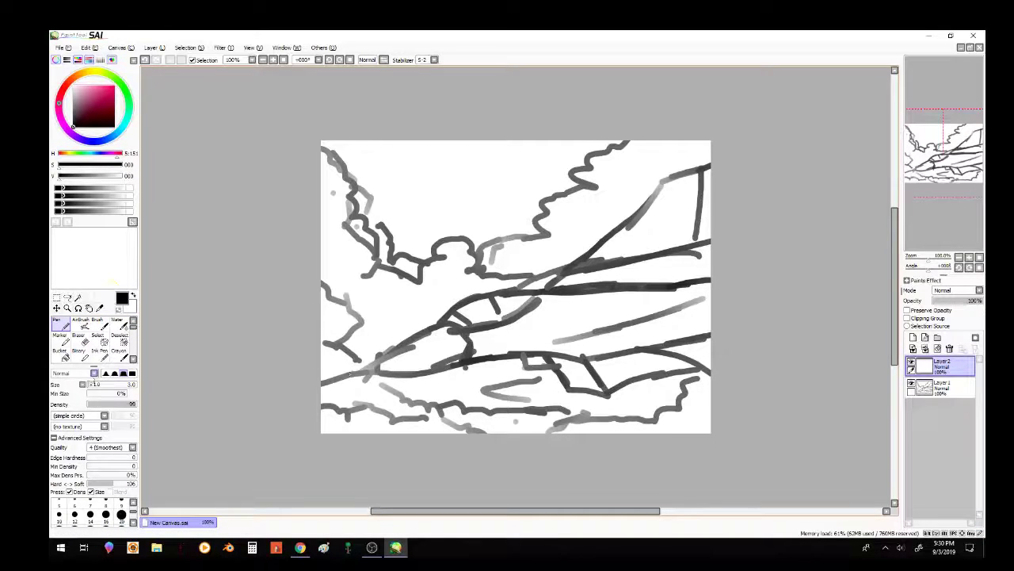
{"action": "left_click_drag", "start_coordinate": [92, 386], "coordinate": [95, 385]}
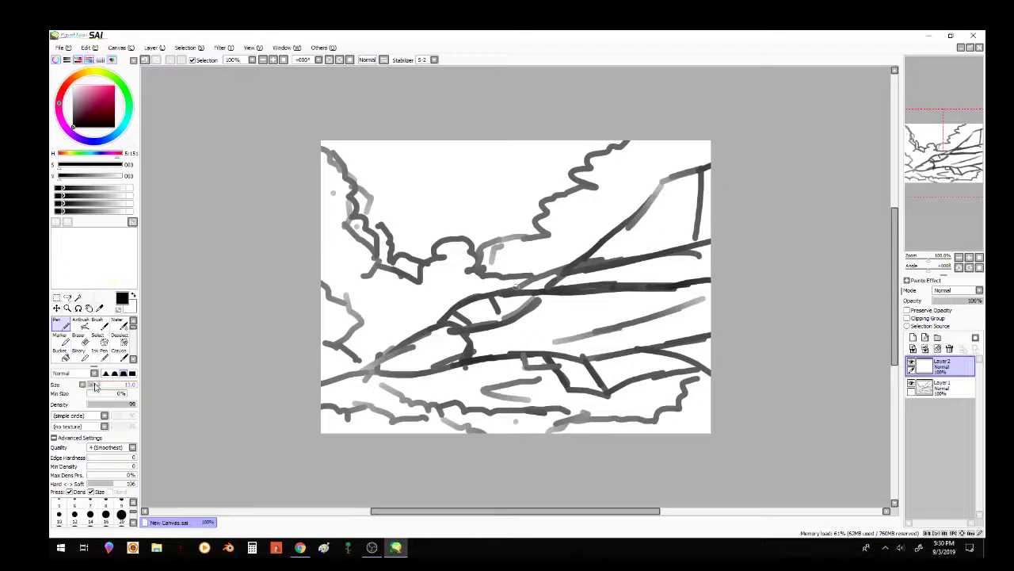
Ink the nose's upper edge out to its tip and the cockpit canopy with its frame bars.
{"action": "mouse_move", "coordinate": [371, 361]}
{"action": "left_mouse_down"}
{"action": "mouse_move", "coordinate": [476, 301]}
{"action": "mouse_move", "coordinate": [542, 289]}
{"action": "mouse_move", "coordinate": [499, 323]}
{"action": "mouse_move", "coordinate": [448, 325]}
{"action": "left_mouse_up"}
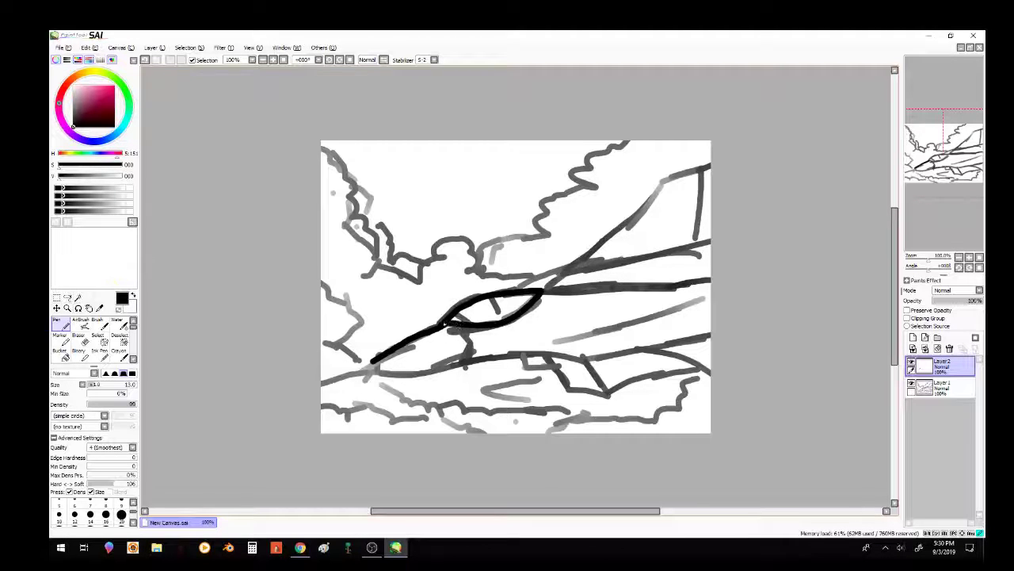
{"action": "left_click_drag", "start_coordinate": [492, 294], "coordinate": [501, 320]}
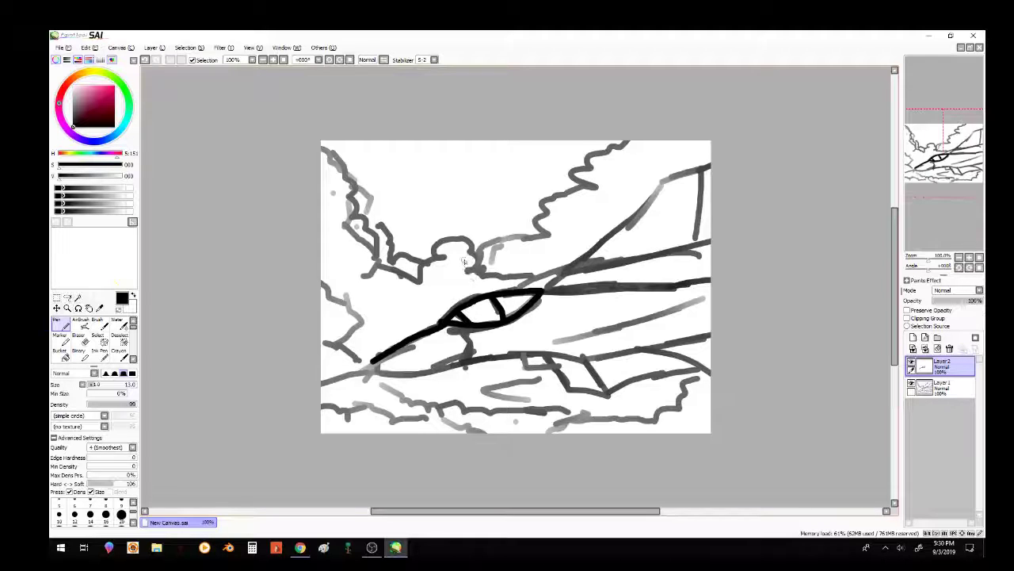
{"action": "key", "text": "ctrl+z"}
{"action": "left_click_drag", "start_coordinate": [372, 365], "coordinate": [361, 373]}
{"action": "key", "text": "ctrl+z"}
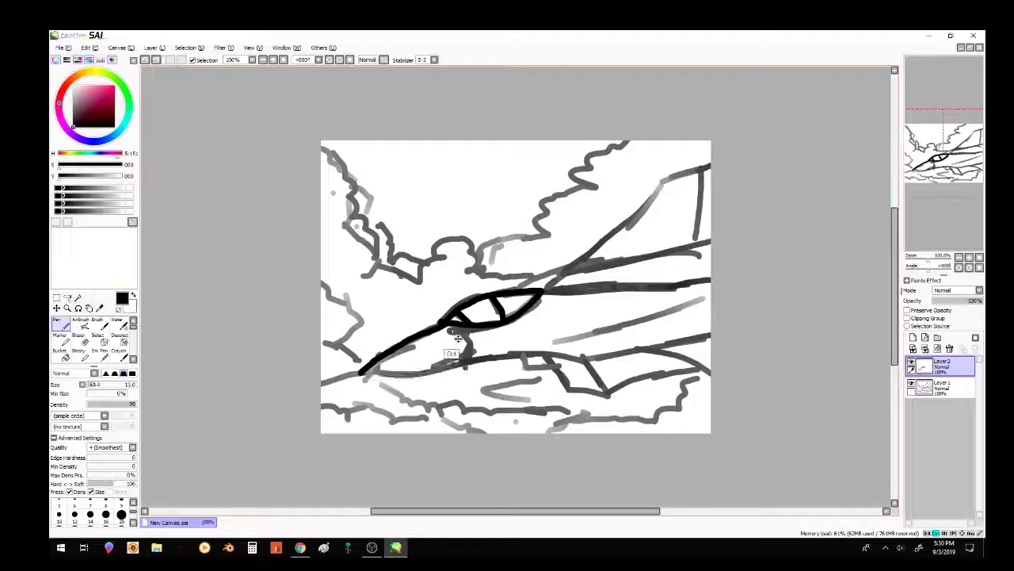
Ink the curved panel line separating the nose cone from the fuselage below the canopy.
{"action": "left_click_drag", "start_coordinate": [435, 376], "coordinate": [390, 378]}
{"action": "key", "text": "ctrl+z"}
{"action": "mouse_move", "coordinate": [448, 328]}
{"action": "left_mouse_down"}
{"action": "mouse_move", "coordinate": [467, 337]}
{"action": "mouse_move", "coordinate": [470, 360]}
{"action": "left_mouse_up"}
{"action": "key", "text": "ctrl+z"}
{"action": "mouse_move", "coordinate": [447, 322]}
{"action": "left_mouse_down"}
{"action": "mouse_move", "coordinate": [469, 340]}
{"action": "mouse_move", "coordinate": [467, 362]}
{"action": "left_mouse_up"}
Ink the jet's lower contour from the nose tip back along the belly to the lower wing.
{"action": "left_click_drag", "start_coordinate": [359, 374], "coordinate": [481, 359]}
{"action": "key", "text": "ctrl+z"}
{"action": "left_click_drag", "start_coordinate": [382, 377], "coordinate": [460, 364]}
{"action": "key", "text": "ctrl+z"}
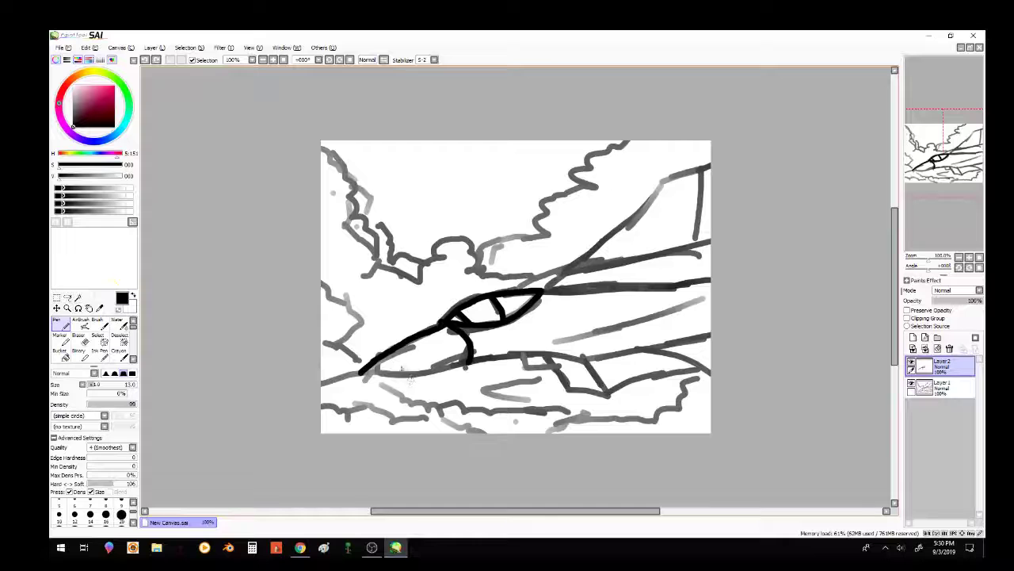
{"action": "mouse_move", "coordinate": [359, 372]}
{"action": "left_mouse_down"}
{"action": "mouse_move", "coordinate": [508, 353]}
{"action": "mouse_move", "coordinate": [564, 358]}
{"action": "mouse_move", "coordinate": [618, 388]}
{"action": "left_mouse_up"}
{"action": "key", "text": "ctrl+z"}
Ink the lower wing's outline, the rear belly line and the long line along the fuselage side.
{"action": "mouse_move", "coordinate": [543, 358]}
{"action": "left_mouse_down"}
{"action": "mouse_move", "coordinate": [576, 388]}
{"action": "mouse_move", "coordinate": [613, 391]}
{"action": "mouse_move", "coordinate": [689, 370]}
{"action": "left_mouse_up"}
{"action": "left_click_drag", "start_coordinate": [636, 347], "coordinate": [711, 367]}
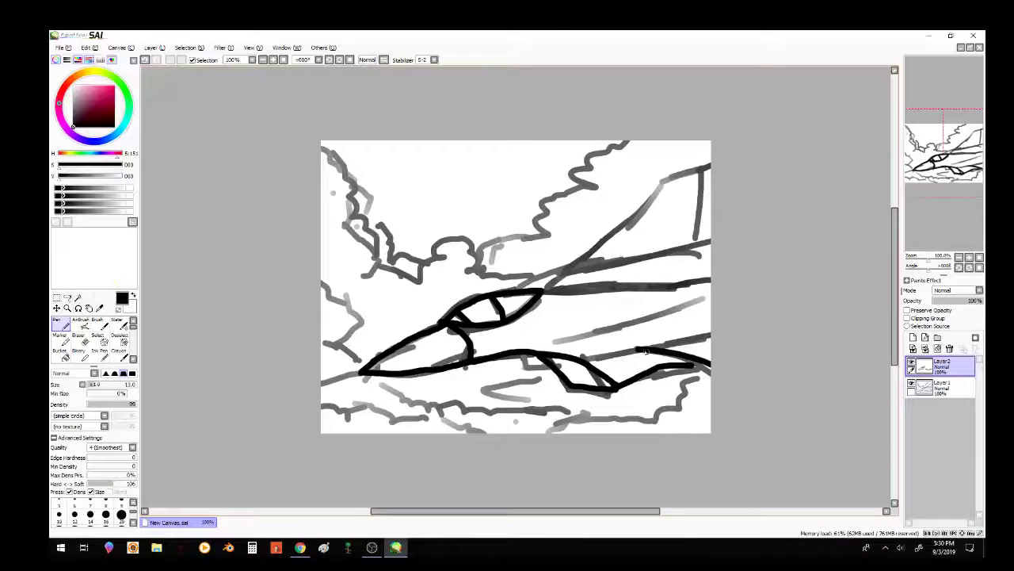
{"action": "left_click_drag", "start_coordinate": [635, 346], "coordinate": [711, 332]}
{"action": "left_click_drag", "start_coordinate": [547, 342], "coordinate": [702, 294]}
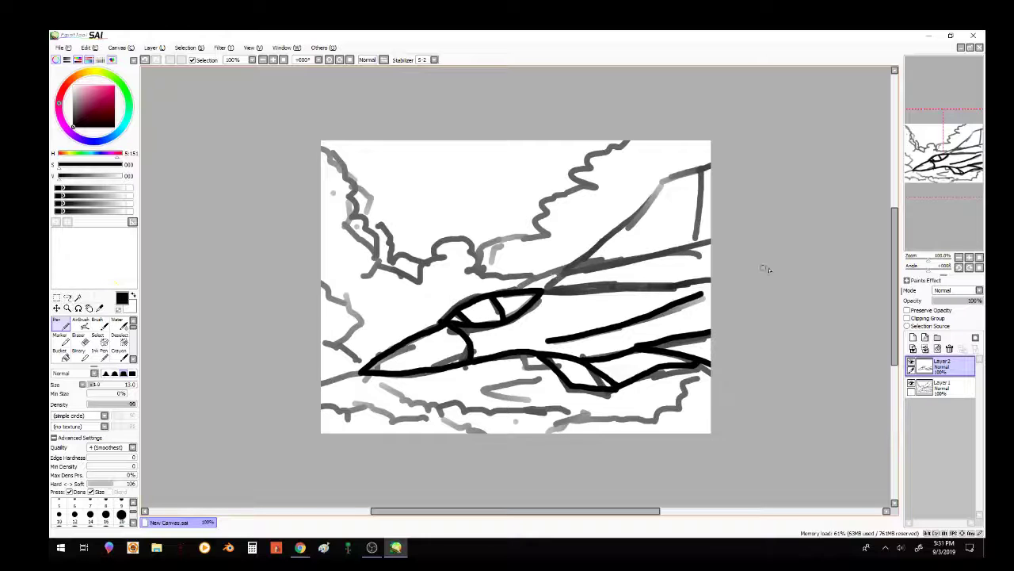
Fade the rough sketch by lowering the opacity of Layer1, and make Layer2 active again.
{"action": "left_click", "coordinate": [942, 386]}
{"action": "left_click_drag", "start_coordinate": [970, 302], "coordinate": [942, 302]}
{"action": "left_click", "coordinate": [941, 364]}
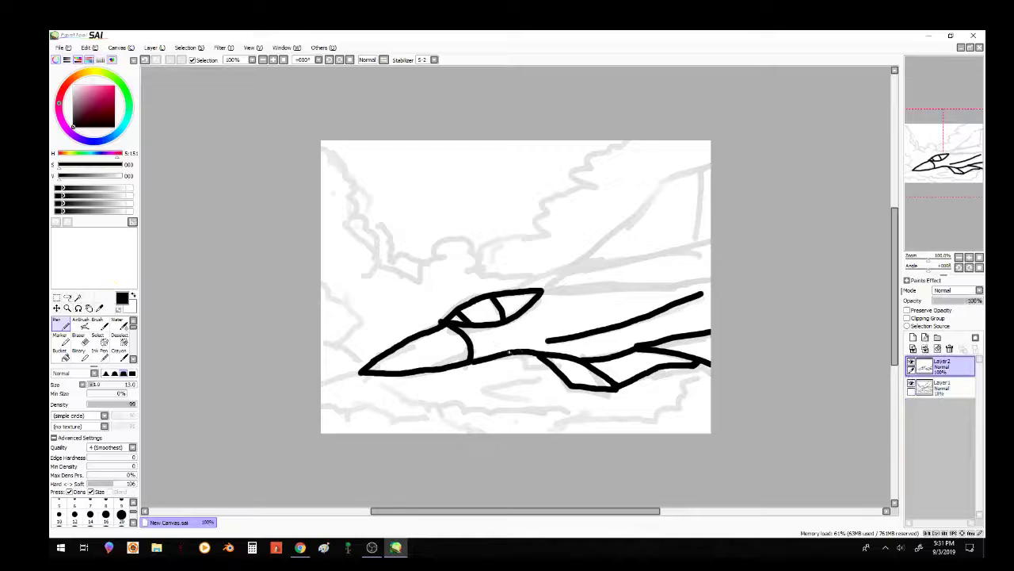
Ink the fuselage line running back from the rear end of the canopy.
{"action": "left_click_drag", "start_coordinate": [542, 293], "coordinate": [650, 284]}
{"action": "key", "text": "ctrl+z"}
{"action": "key", "text": "ctrl+z"}
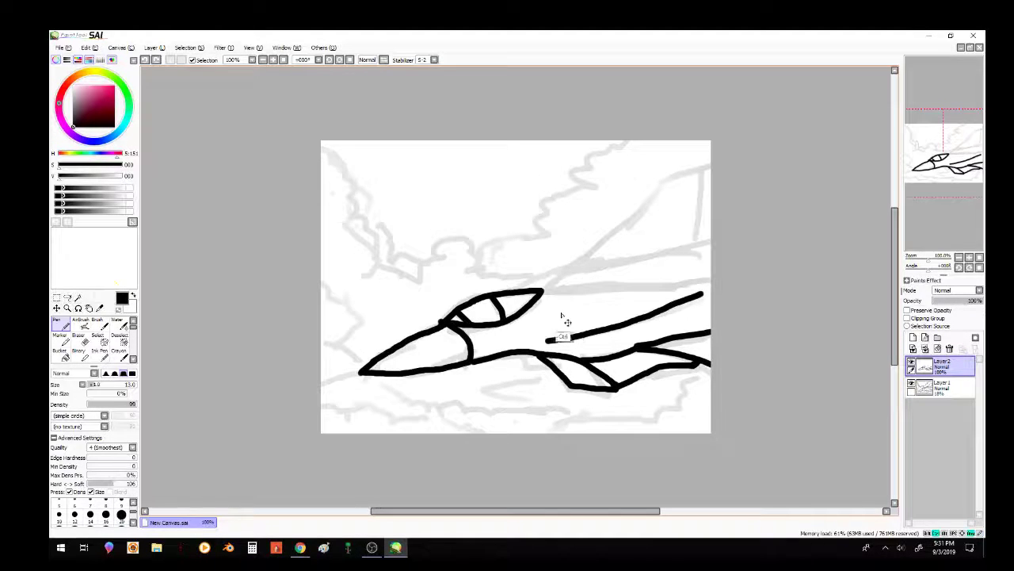
{"action": "left_click_drag", "start_coordinate": [543, 290], "coordinate": [686, 282]}
{"action": "key", "text": "ctrl+z"}
{"action": "key", "text": "ctrl+z"}
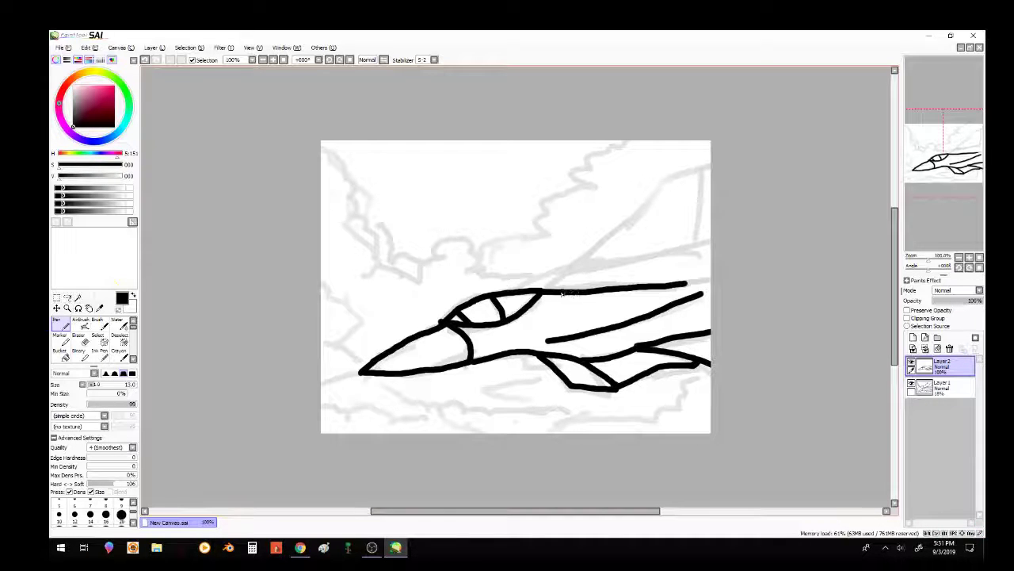
Ink the short rising line behind the canopy and the small intake in front of the lower wing.
{"action": "left_click_drag", "start_coordinate": [565, 275], "coordinate": [615, 258]}
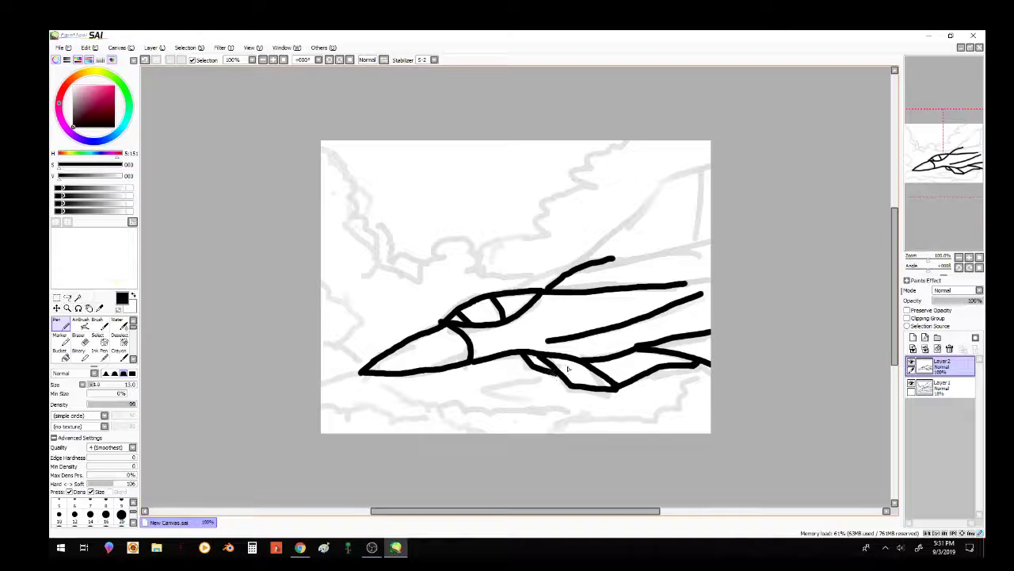
{"action": "key", "text": "ctrl+z"}
{"action": "left_click_drag", "start_coordinate": [545, 291], "coordinate": [582, 271]}
{"action": "mouse_move", "coordinate": [526, 349]}
{"action": "left_mouse_down"}
{"action": "mouse_move", "coordinate": [536, 375]}
{"action": "mouse_move", "coordinate": [566, 386]}
{"action": "left_mouse_up"}
Ink the upper rear fuselage edge and the tail fin's outline up to the canvas edge.
{"action": "left_click_drag", "start_coordinate": [578, 274], "coordinate": [711, 248]}
{"action": "left_click_drag", "start_coordinate": [584, 273], "coordinate": [676, 207]}
{"action": "key", "text": "ctrl+z"}
{"action": "key", "text": "ctrl+z"}
{"action": "left_click_drag", "start_coordinate": [581, 274], "coordinate": [727, 178]}
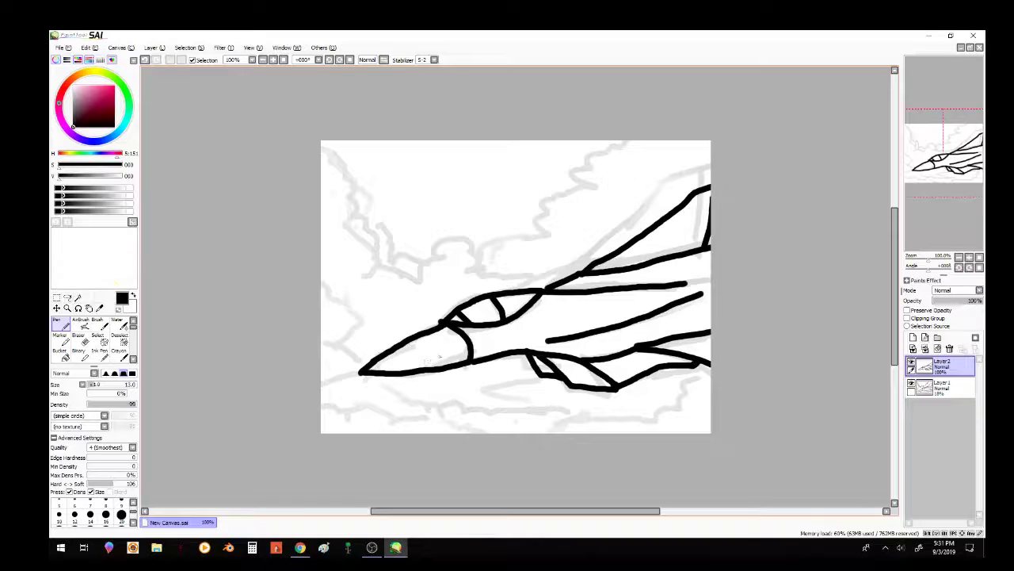
Draw irregular camouflage patch outlines across the jet's fuselage, tail fin and lower wing.
{"action": "mouse_move", "coordinate": [504, 351]}
{"action": "left_mouse_down"}
{"action": "mouse_move", "coordinate": [531, 323]}
{"action": "mouse_move", "coordinate": [513, 318]}
{"action": "mouse_move", "coordinate": [569, 308]}
{"action": "mouse_move", "coordinate": [571, 341]}
{"action": "mouse_move", "coordinate": [588, 353]}
{"action": "mouse_move", "coordinate": [620, 333]}
{"action": "mouse_move", "coordinate": [648, 335]}
{"action": "mouse_move", "coordinate": [610, 295]}
{"action": "mouse_move", "coordinate": [646, 255]}
{"action": "mouse_move", "coordinate": [634, 242]}
{"action": "left_mouse_up"}
{"action": "left_click_drag", "start_coordinate": [590, 315], "coordinate": [559, 326]}
{"action": "left_click_drag", "start_coordinate": [645, 311], "coordinate": [703, 317]}
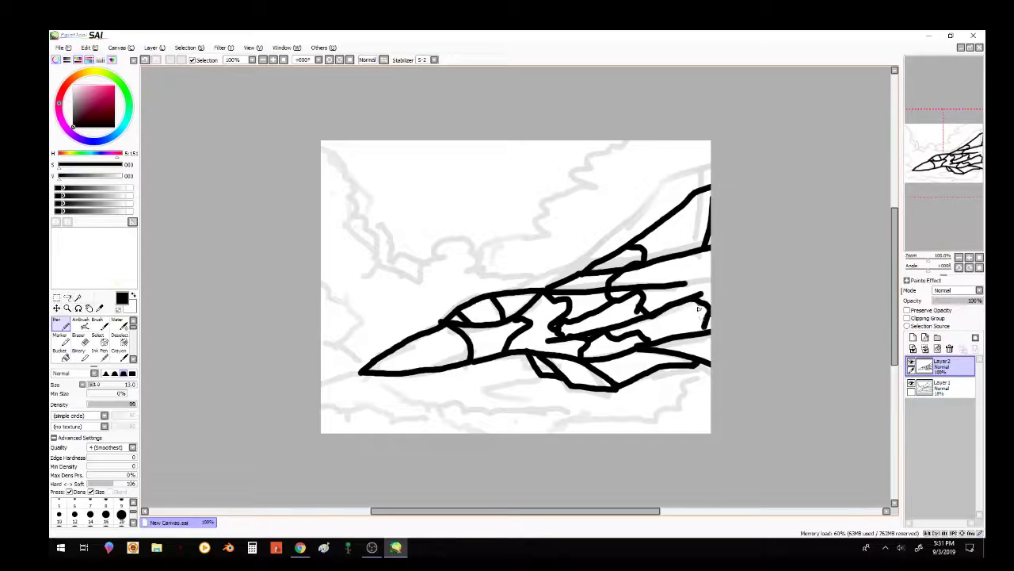
{"action": "left_click_drag", "start_coordinate": [695, 282], "coordinate": [711, 278]}
{"action": "mouse_move", "coordinate": [697, 279]}
{"action": "left_mouse_down"}
{"action": "mouse_move", "coordinate": [694, 295]}
{"action": "mouse_move", "coordinate": [675, 259]}
{"action": "left_mouse_up"}
{"action": "mouse_move", "coordinate": [691, 250]}
{"action": "left_mouse_down"}
{"action": "mouse_move", "coordinate": [655, 237]}
{"action": "mouse_move", "coordinate": [705, 212]}
{"action": "left_mouse_up"}
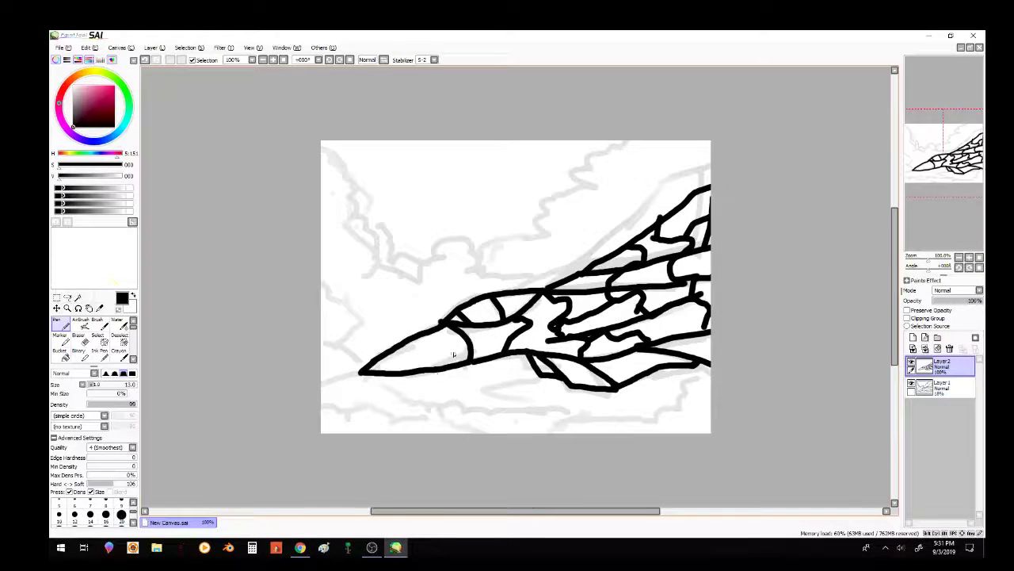
{"action": "left_click_drag", "start_coordinate": [464, 331], "coordinate": [505, 356]}
{"action": "left_click_drag", "start_coordinate": [597, 366], "coordinate": [630, 366]}
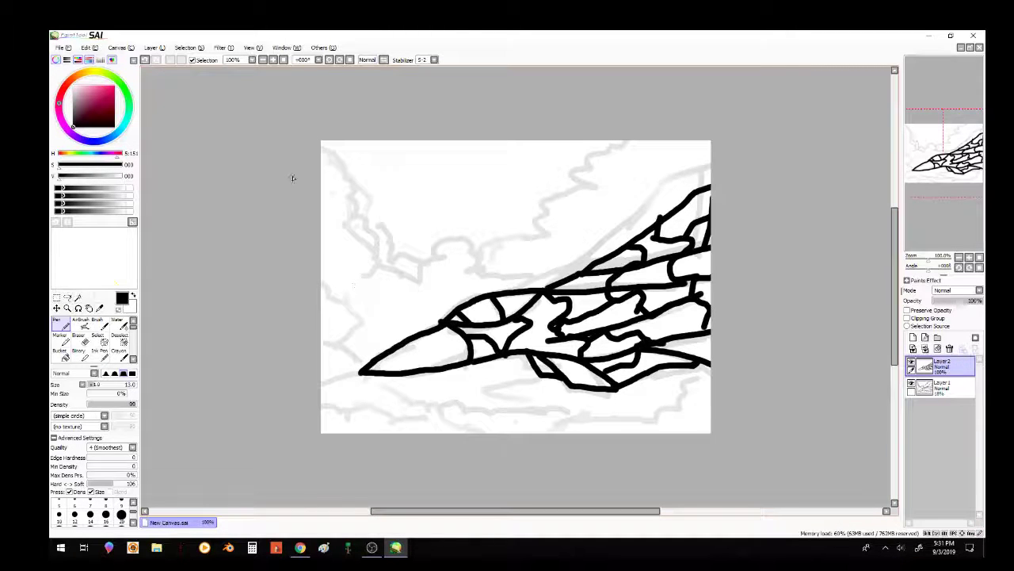
Ink puffy cloud outlines down the left side, beside the nose and along the bottom beneath the jet.
{"action": "mouse_move", "coordinate": [351, 181]}
{"action": "left_mouse_down"}
{"action": "mouse_move", "coordinate": [374, 219]}
{"action": "mouse_move", "coordinate": [363, 225]}
{"action": "mouse_move", "coordinate": [368, 255]}
{"action": "mouse_move", "coordinate": [400, 279]}
{"action": "mouse_move", "coordinate": [358, 326]}
{"action": "mouse_move", "coordinate": [396, 333]}
{"action": "mouse_move", "coordinate": [362, 349]}
{"action": "left_mouse_up"}
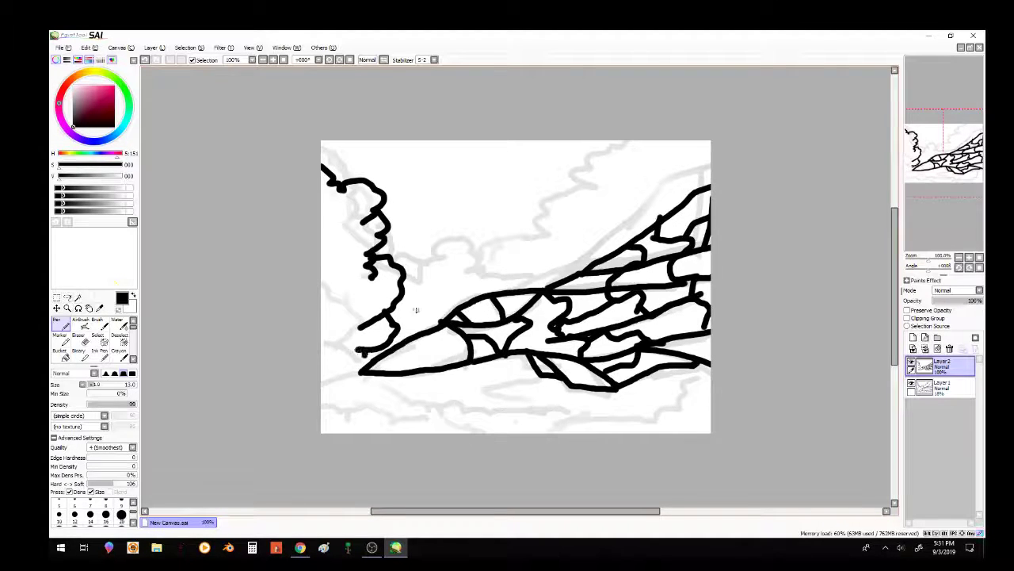
{"action": "left_click_drag", "start_coordinate": [394, 305], "coordinate": [441, 322]}
{"action": "mouse_move", "coordinate": [363, 411]}
{"action": "left_mouse_down"}
{"action": "mouse_move", "coordinate": [401, 424]}
{"action": "mouse_move", "coordinate": [409, 406]}
{"action": "mouse_move", "coordinate": [450, 380]}
{"action": "mouse_move", "coordinate": [478, 424]}
{"action": "mouse_move", "coordinate": [521, 431]}
{"action": "left_mouse_up"}
{"action": "left_click_drag", "start_coordinate": [354, 386], "coordinate": [309, 335]}
{"action": "mouse_move", "coordinate": [493, 363]}
{"action": "left_mouse_down"}
{"action": "mouse_move", "coordinate": [500, 397]}
{"action": "mouse_move", "coordinate": [548, 414]}
{"action": "mouse_move", "coordinate": [715, 420]}
{"action": "left_mouse_up"}
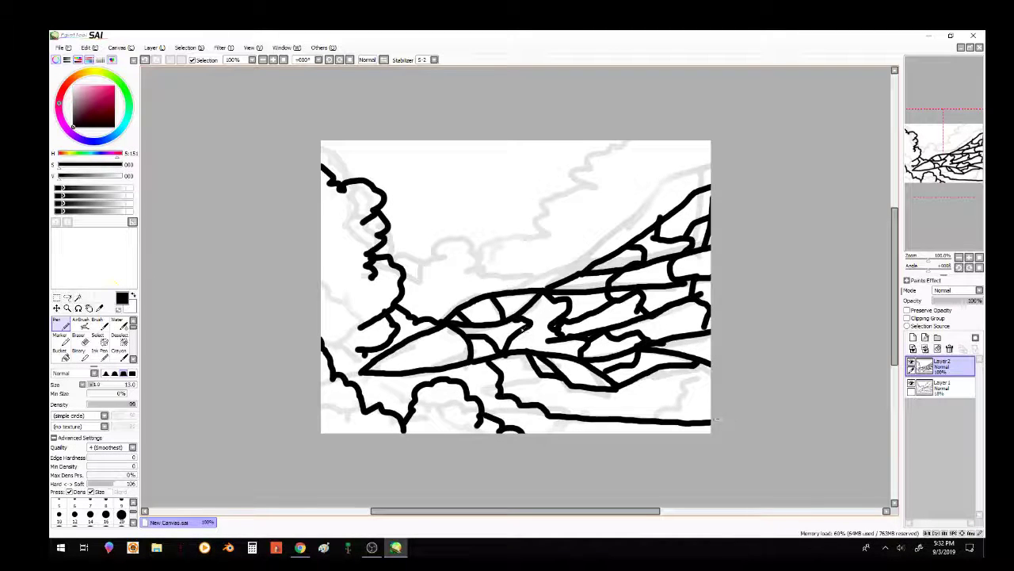
Ink a nearly straight horizon line from the left clouds across to the jet's tail fin.
{"action": "left_click_drag", "start_coordinate": [386, 248], "coordinate": [648, 229]}
{"action": "left_click_drag", "start_coordinate": [444, 274], "coordinate": [564, 259]}
{"action": "key", "text": "ctrl+z"}
{"action": "key", "text": "ctrl+z"}
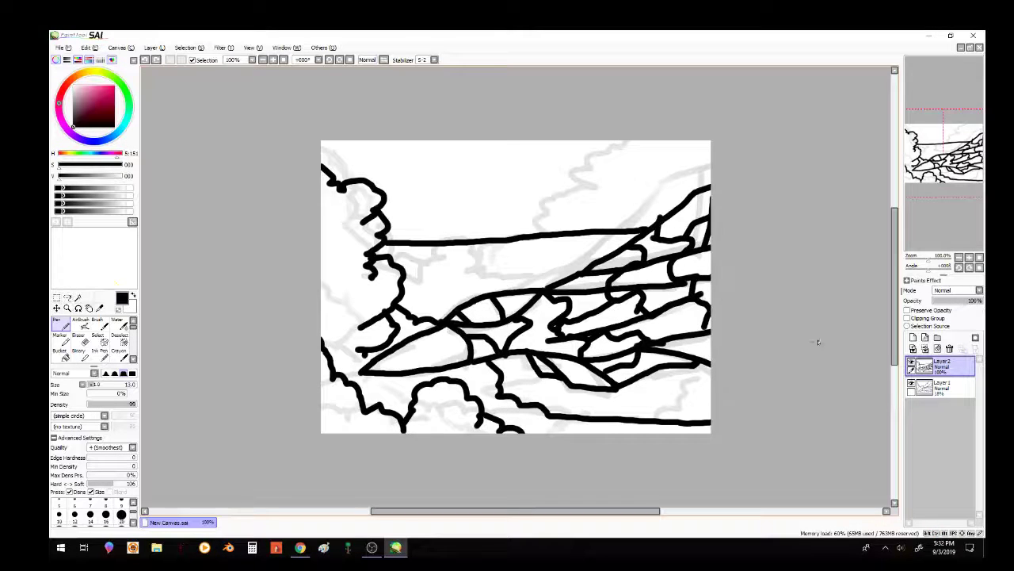
Delete the rough sketch layer and switch to the Bucket tool.
{"action": "left_click", "coordinate": [942, 392]}
{"action": "left_click", "coordinate": [949, 349]}
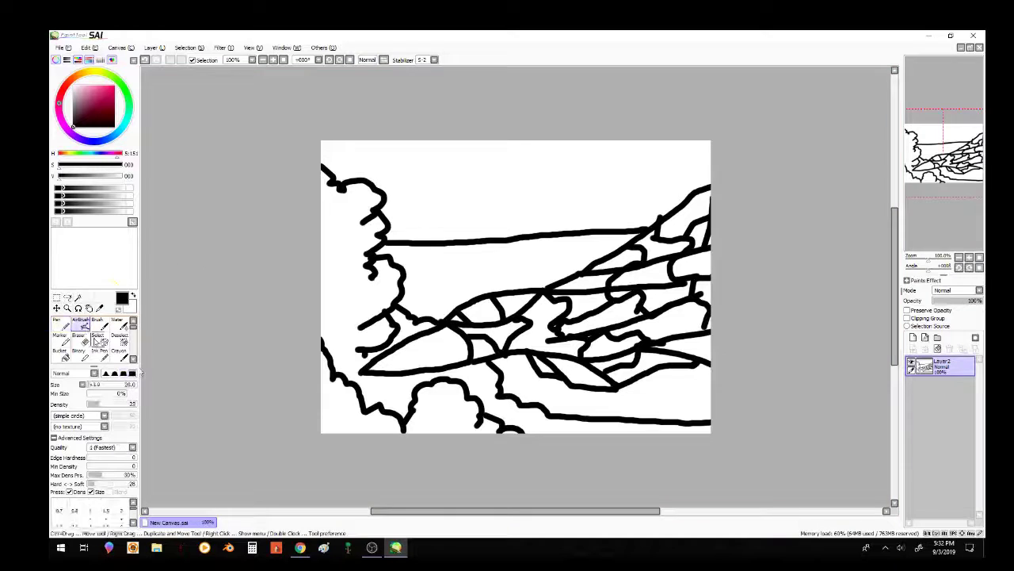
{"action": "left_click", "coordinate": [65, 356]}
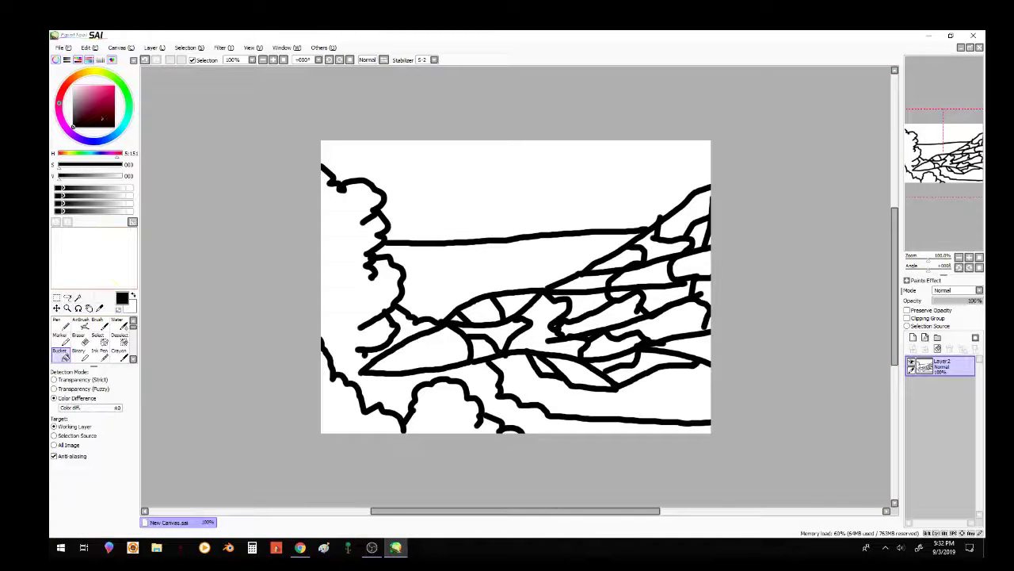
Choose a bright red and fill a patch behind the nose, one on the middle fuselage and one on the lower wing.
{"action": "left_click", "coordinate": [94, 141]}
{"action": "left_click", "coordinate": [64, 91]}
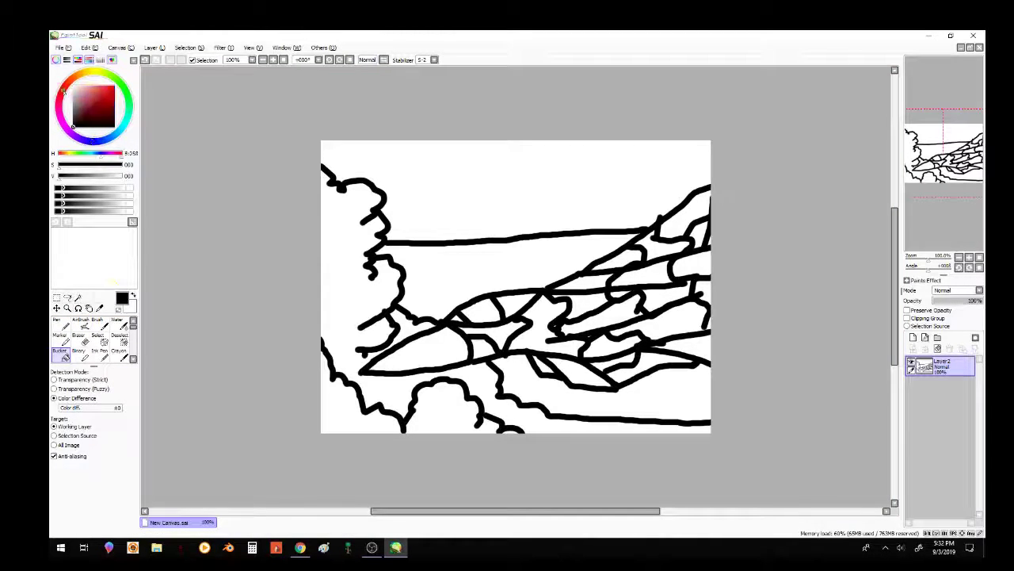
{"action": "left_click_drag", "start_coordinate": [92, 95], "coordinate": [115, 87]}
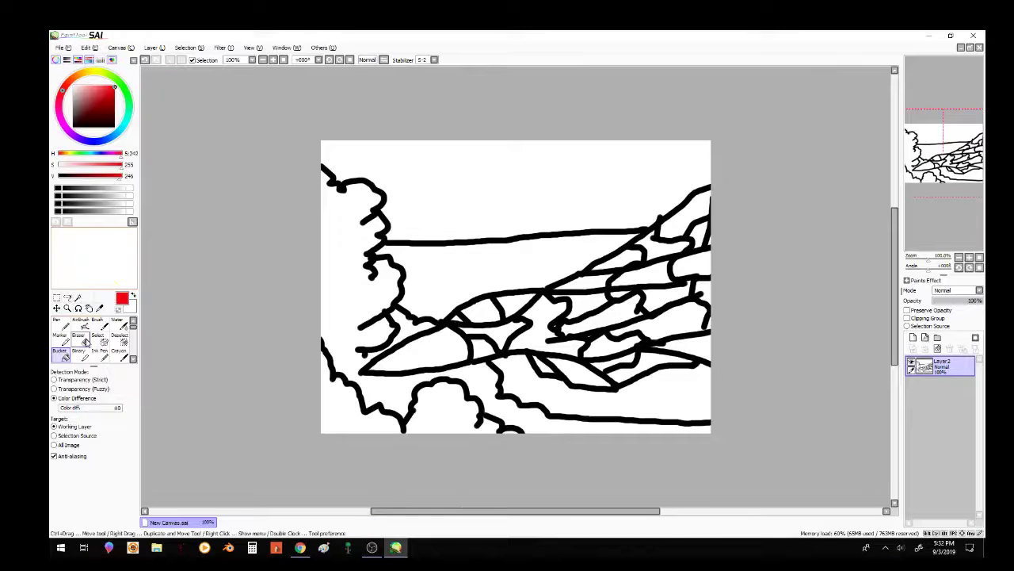
{"action": "left_click", "coordinate": [492, 331]}
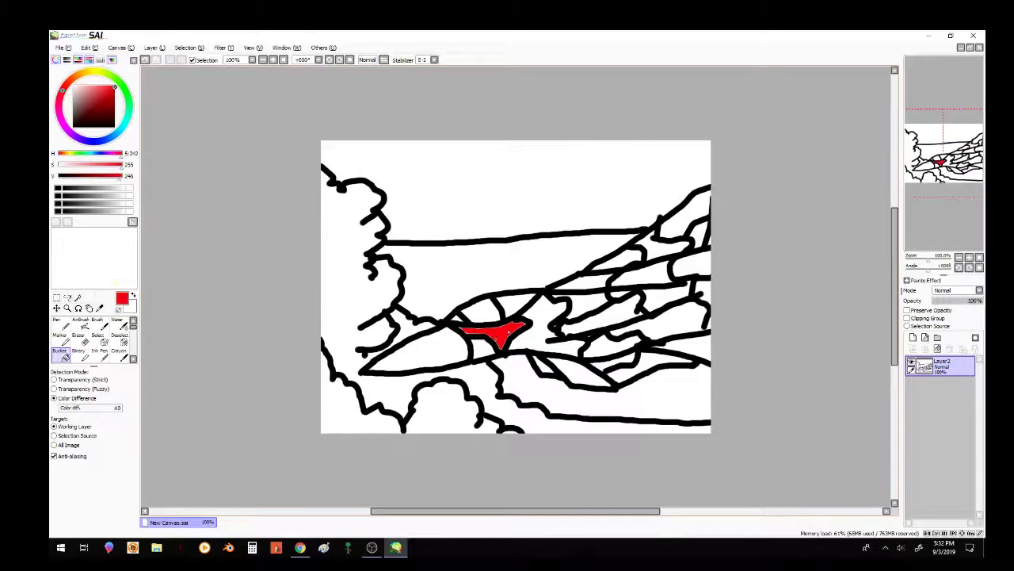
{"action": "left_click", "coordinate": [583, 304]}
{"action": "left_click", "coordinate": [652, 362]}
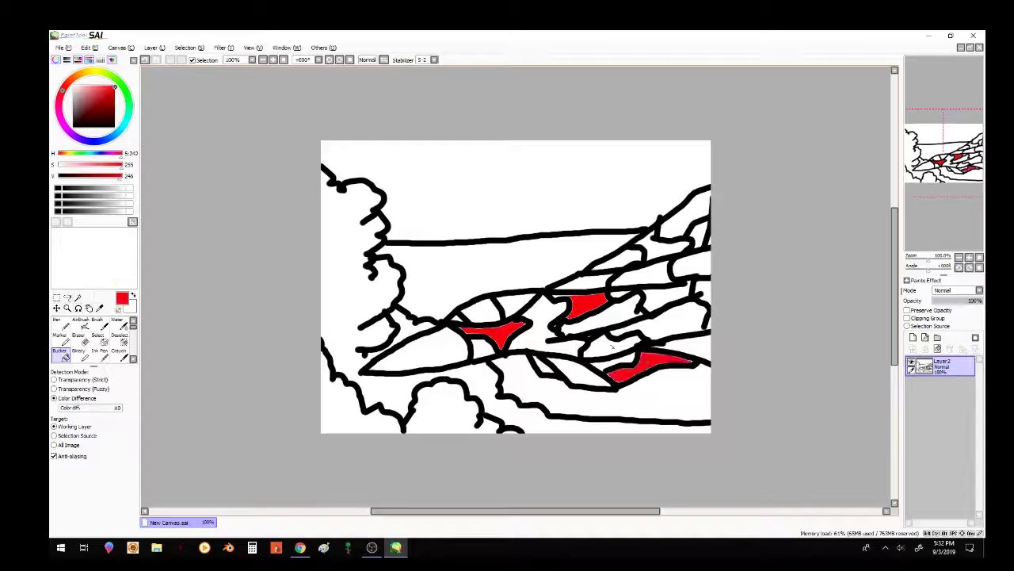
Fill more camouflage patches on the lower wing, rear fuselage and tail fin with bright red, undoing any stray fill.
{"action": "left_click", "coordinate": [610, 346]}
{"action": "left_click", "coordinate": [657, 320]}
{"action": "left_click", "coordinate": [689, 264]}
{"action": "left_click", "coordinate": [656, 238]}
{"action": "key", "text": "ctrl+z"}
{"action": "left_click", "coordinate": [660, 250]}
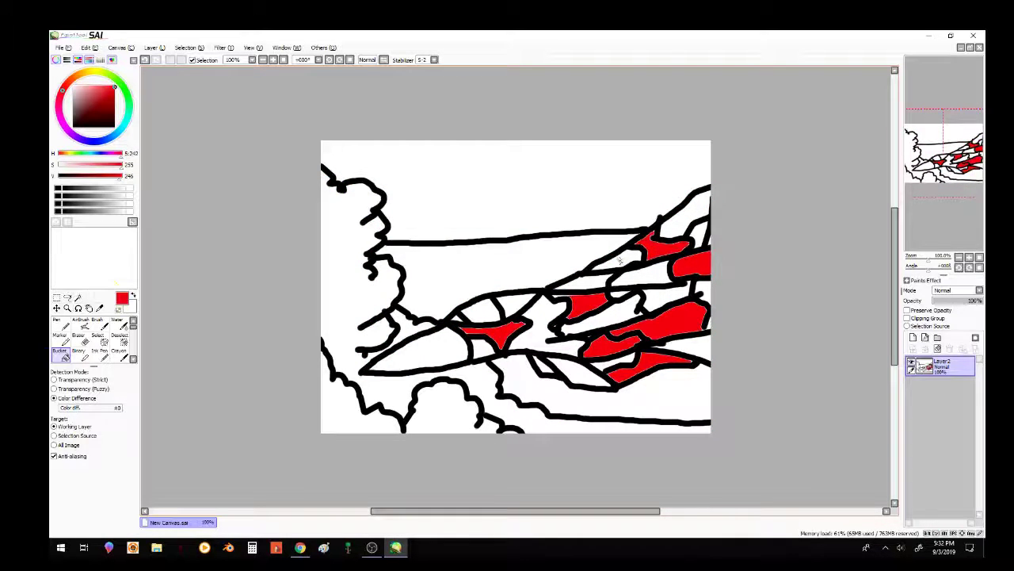
{"action": "left_click", "coordinate": [622, 260]}
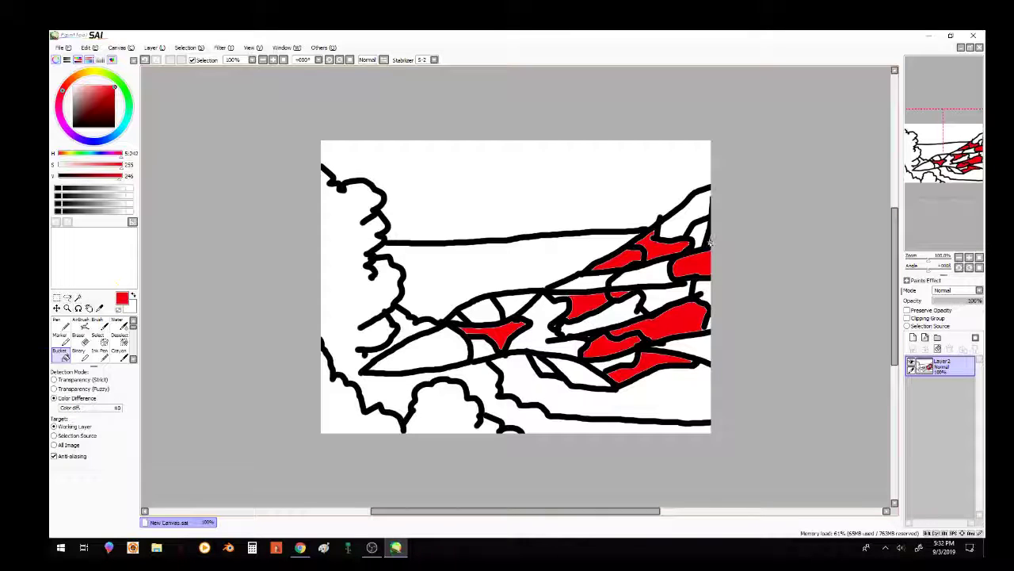
{"action": "left_click", "coordinate": [691, 212]}
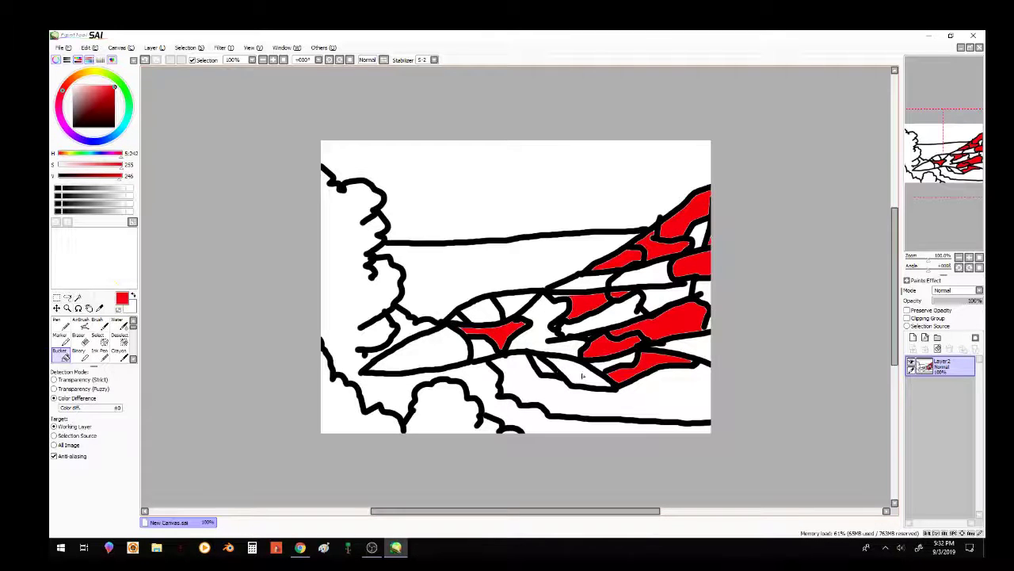
{"action": "left_click", "coordinate": [693, 347]}
{"action": "key", "text": "ctrl+z"}
Choose a light pink and fill camouflage patches on the fuselage, lower wing, tail fin and just behind the nose.
{"action": "left_click_drag", "start_coordinate": [78, 84], "coordinate": [92, 86]}
{"action": "left_click", "coordinate": [535, 321]}
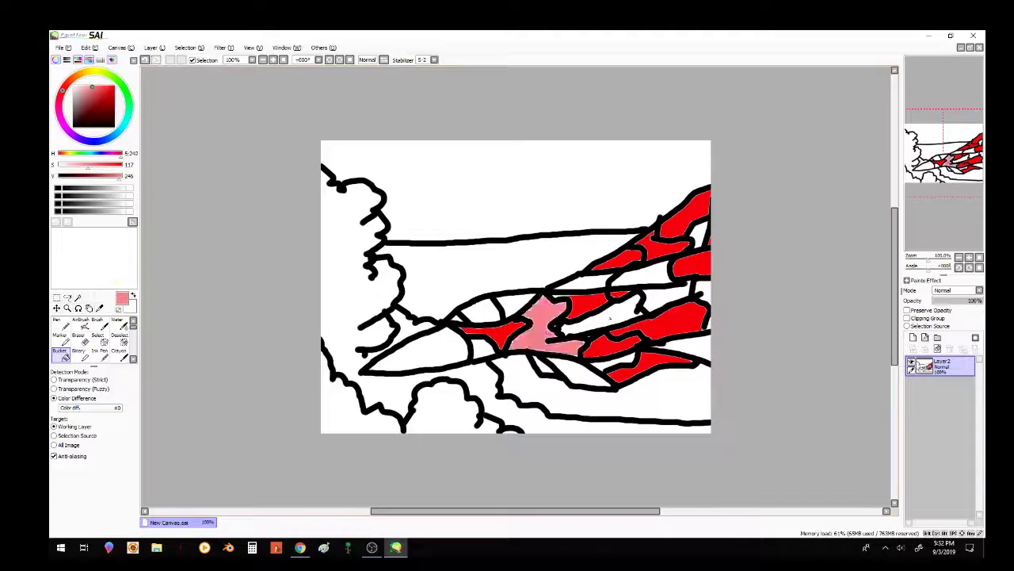
{"action": "left_click", "coordinate": [622, 309]}
{"action": "left_click", "coordinate": [649, 274]}
{"action": "left_click", "coordinate": [618, 360]}
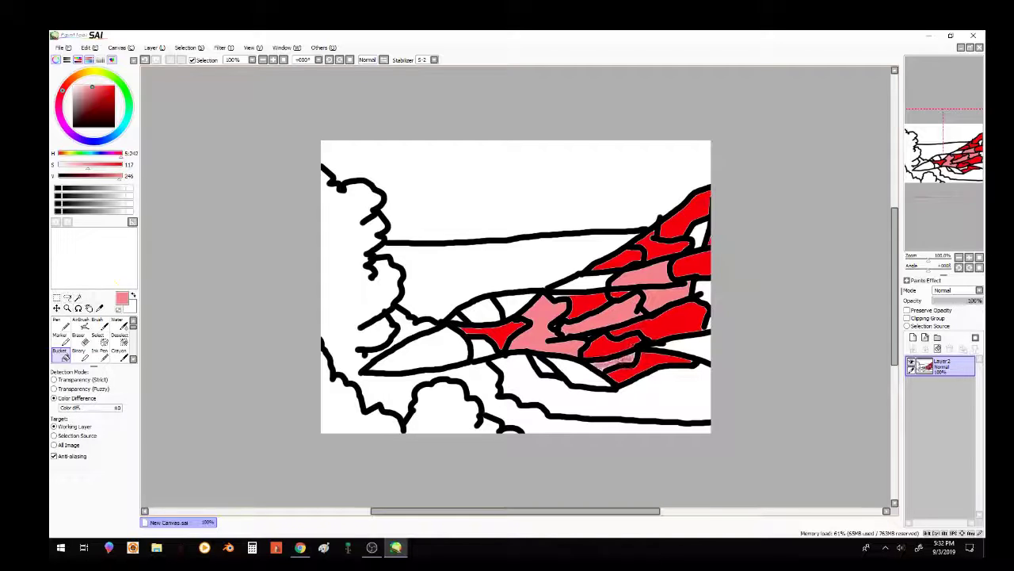
{"action": "left_click", "coordinate": [699, 235]}
{"action": "left_click", "coordinate": [481, 347]}
Choose a dark red and fill patches at the tail fin's base and tip, the middle fuselage and the rear of the lower wing.
{"action": "left_click", "coordinate": [92, 99]}
{"action": "left_click", "coordinate": [107, 115]}
{"action": "mouse_move", "coordinate": [107, 114]}
{"action": "left_mouse_down"}
{"action": "mouse_move", "coordinate": [101, 107]}
{"action": "mouse_move", "coordinate": [117, 100]}
{"action": "left_mouse_up"}
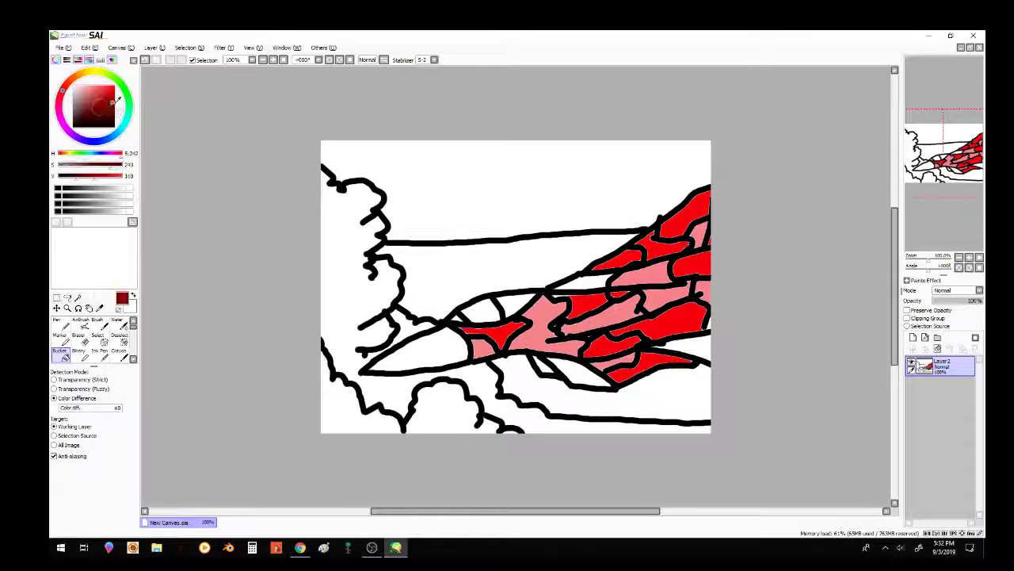
{"action": "left_click", "coordinate": [582, 282]}
{"action": "left_click", "coordinate": [569, 325]}
{"action": "left_click", "coordinate": [567, 327]}
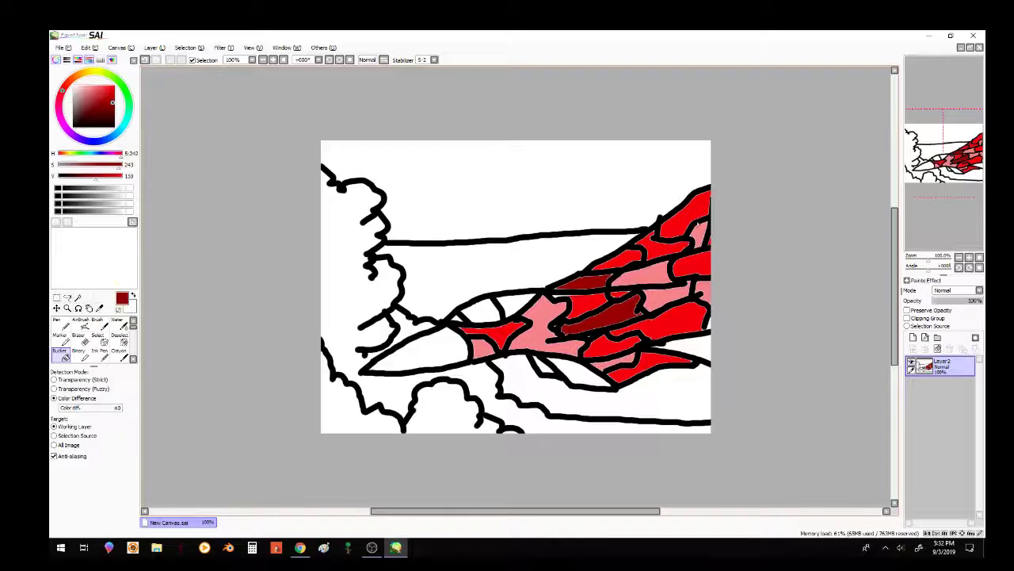
{"action": "left_click", "coordinate": [685, 210]}
{"action": "left_click", "coordinate": [696, 344]}
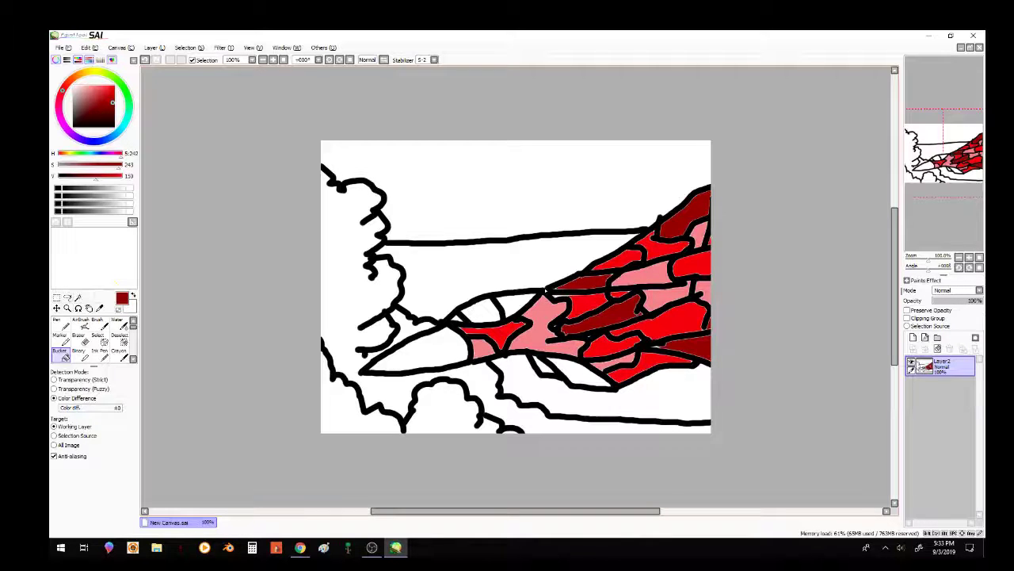
Select the coloured patches on the front and middle fuselage with the Magic Wand, undoing the stray selection.
{"action": "left_click", "coordinate": [78, 298]}
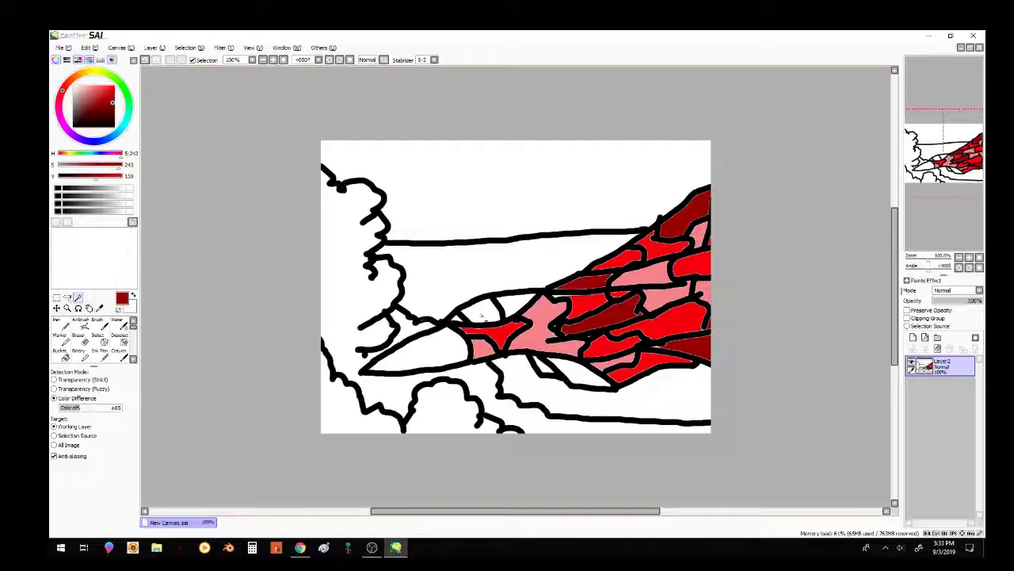
{"action": "left_click", "coordinate": [482, 347]}
{"action": "left_click", "coordinate": [497, 333]}
{"action": "left_click", "coordinate": [544, 325]}
{"action": "left_click", "coordinate": [619, 312]}
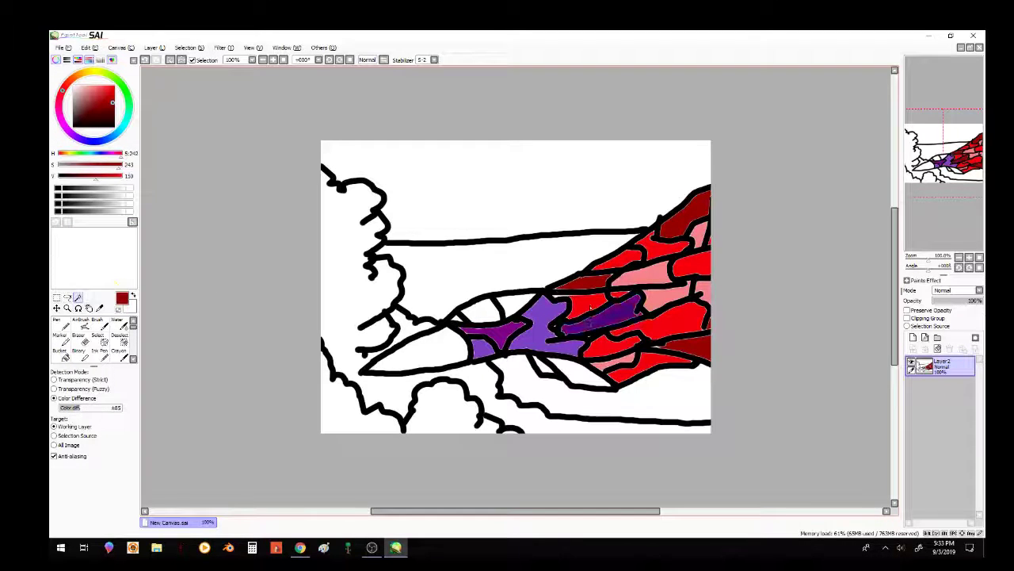
{"action": "left_click", "coordinate": [591, 304]}
{"action": "left_click", "coordinate": [600, 273]}
{"action": "key", "text": "ctrl+z"}
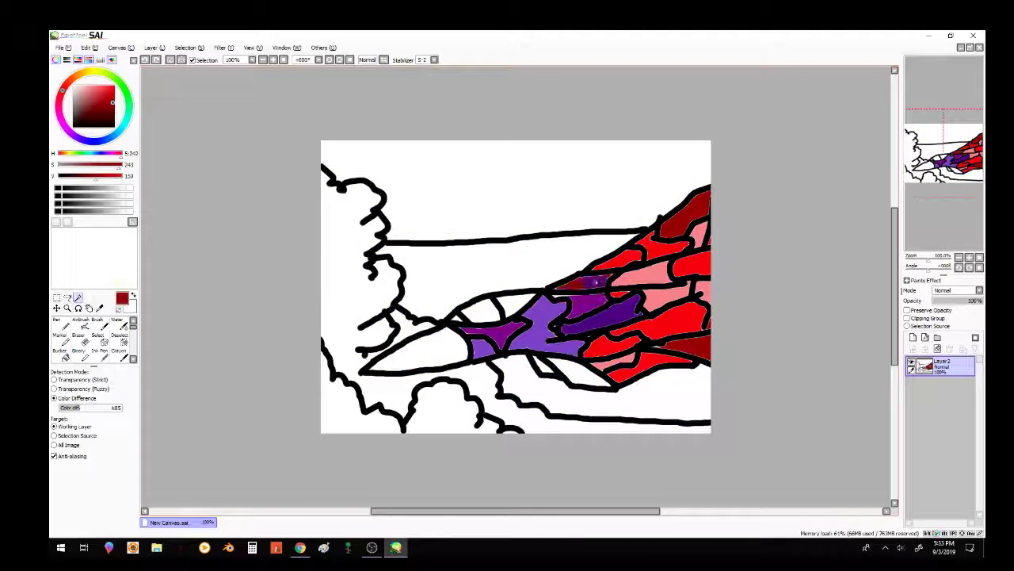
Add the coloured patches of the rear fuselage and tail fin to the selection.
{"action": "left_click", "coordinate": [597, 282]}
{"action": "left_click", "coordinate": [644, 276]}
{"action": "left_click", "coordinate": [666, 299]}
{"action": "left_click", "coordinate": [620, 295]}
{"action": "left_click", "coordinate": [626, 260]}
{"action": "left_click", "coordinate": [659, 246]}
{"action": "left_click", "coordinate": [681, 222]}
{"action": "left_click", "coordinate": [698, 234]}
{"action": "left_click", "coordinate": [701, 266]}
{"action": "left_click", "coordinate": [704, 289]}
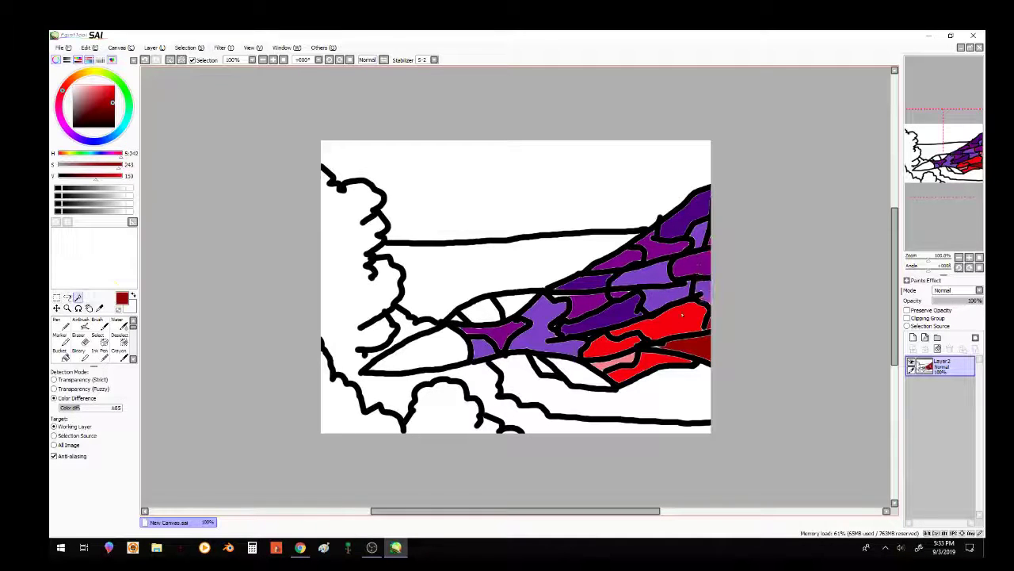
Add the lower wing's coloured patches to the selection, undoing selections that spill onto the outlines.
{"action": "left_click", "coordinate": [680, 320]}
{"action": "left_click", "coordinate": [619, 344]}
{"action": "left_click", "coordinate": [625, 365]}
{"action": "key", "text": "ctrl+z"}
{"action": "left_click", "coordinate": [627, 374]}
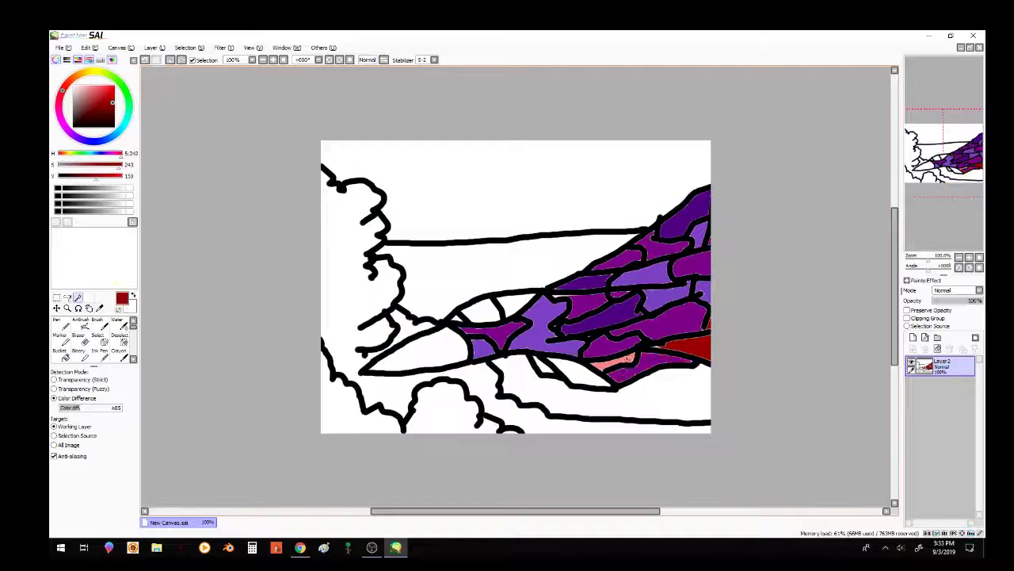
{"action": "key", "text": "ctrl+d"}
{"action": "left_click", "coordinate": [627, 366]}
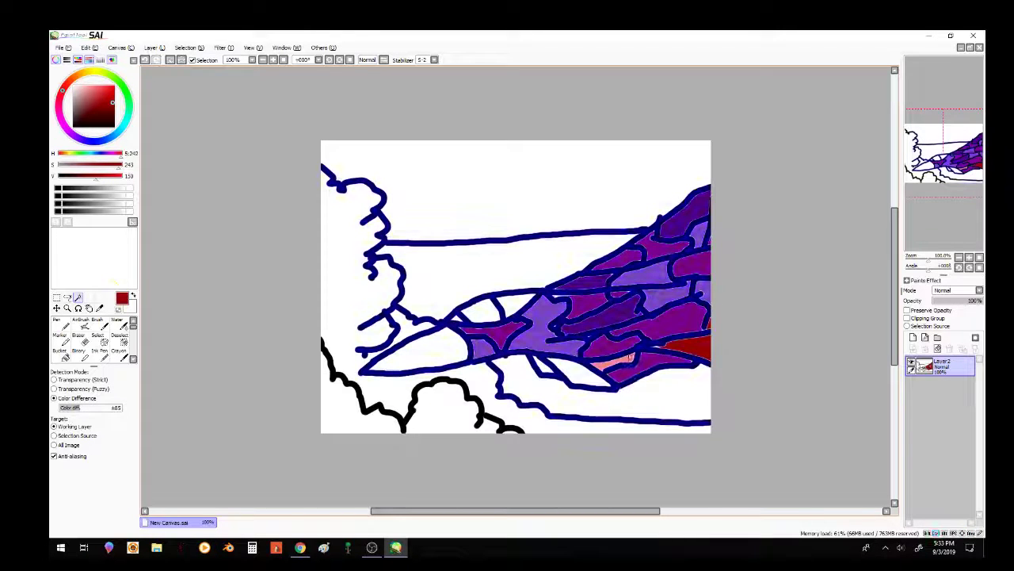
{"action": "key", "text": "ctrl+d"}
{"action": "left_click", "coordinate": [699, 348]}
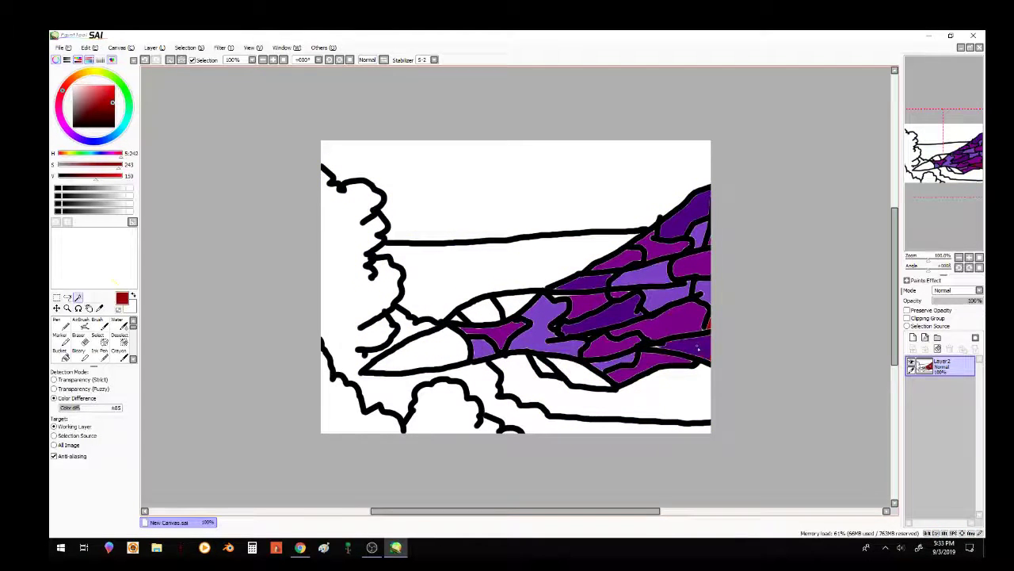
{"action": "left_click", "coordinate": [706, 329]}
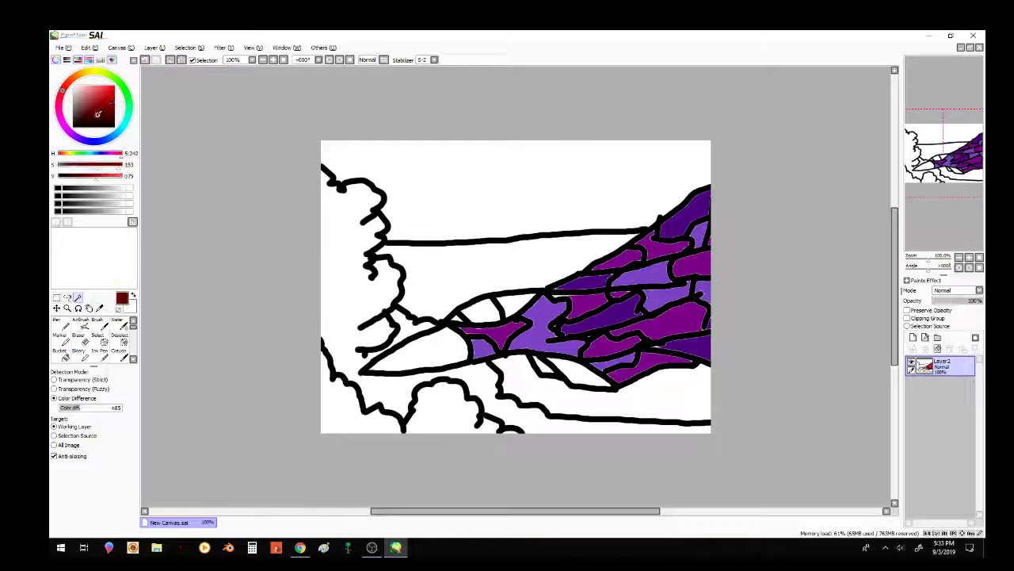
Airbrush dark red shading over the bright red patches on the fuselage, tail fin and lower wing.
{"action": "left_click", "coordinate": [83, 323]}
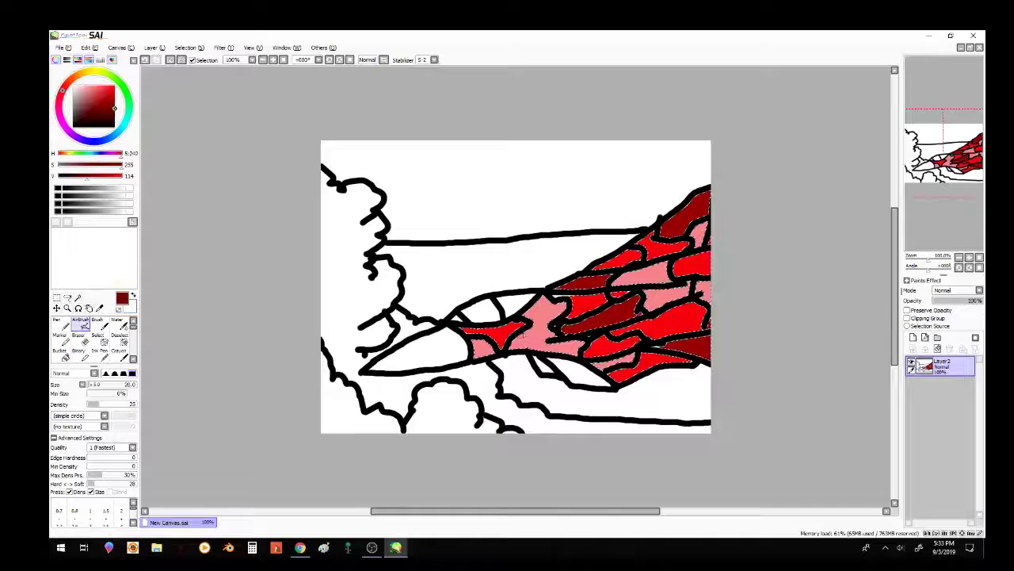
{"action": "left_click_drag", "start_coordinate": [473, 332], "coordinate": [504, 335]}
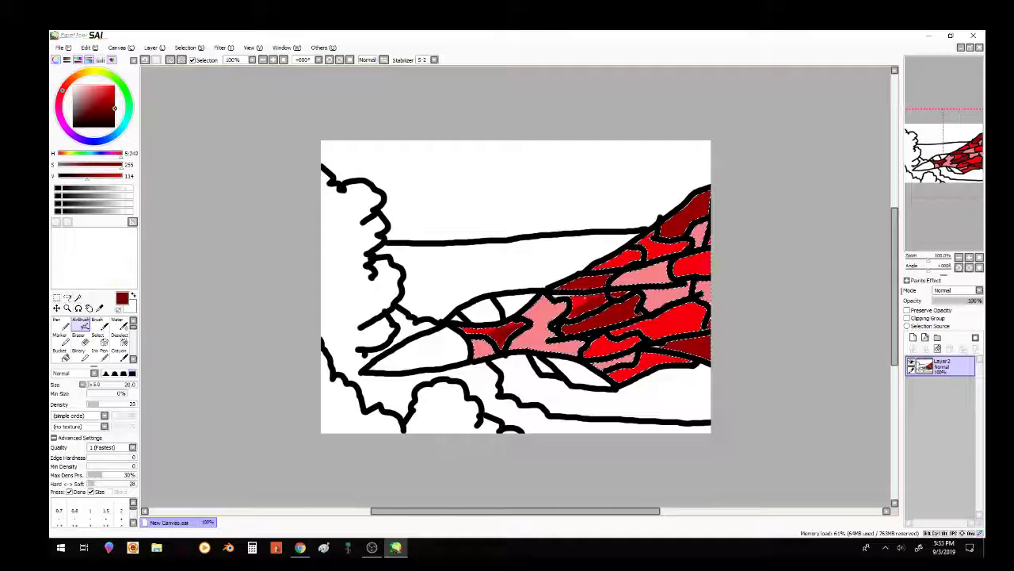
{"action": "left_click_drag", "start_coordinate": [707, 272], "coordinate": [692, 266]}
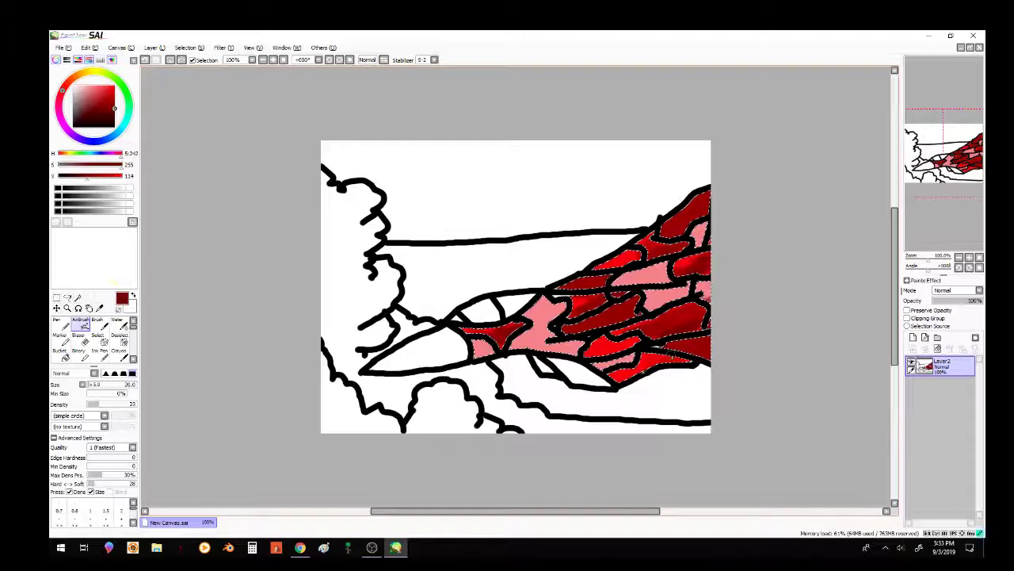
Sample a pink from the jet and airbrush shading onto the light pink patches, deepening it with a darker tone.
{"action": "left_click", "coordinate": [100, 307]}
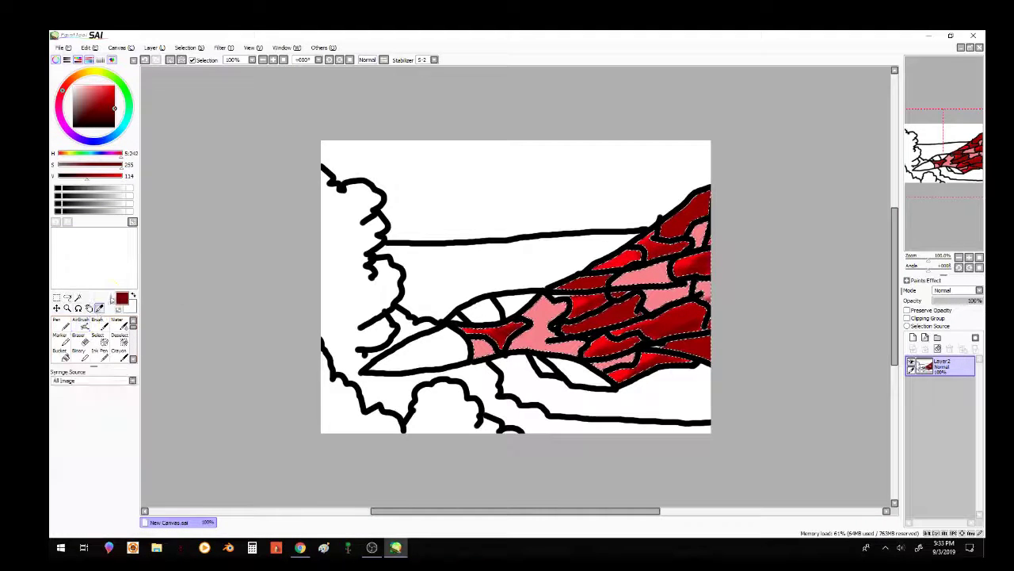
{"action": "left_click", "coordinate": [556, 333]}
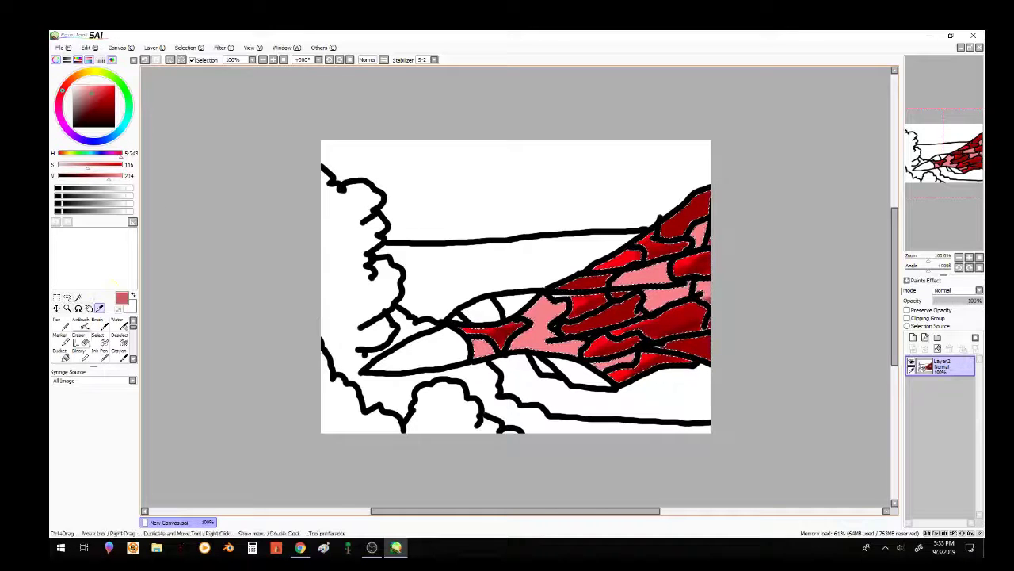
{"action": "left_click", "coordinate": [84, 324]}
{"action": "mouse_move", "coordinate": [489, 352]}
{"action": "left_mouse_down"}
{"action": "mouse_move", "coordinate": [543, 339]}
{"action": "mouse_move", "coordinate": [512, 342]}
{"action": "mouse_move", "coordinate": [520, 340]}
{"action": "mouse_move", "coordinate": [577, 342]}
{"action": "mouse_move", "coordinate": [535, 345]}
{"action": "mouse_move", "coordinate": [544, 320]}
{"action": "left_mouse_up"}
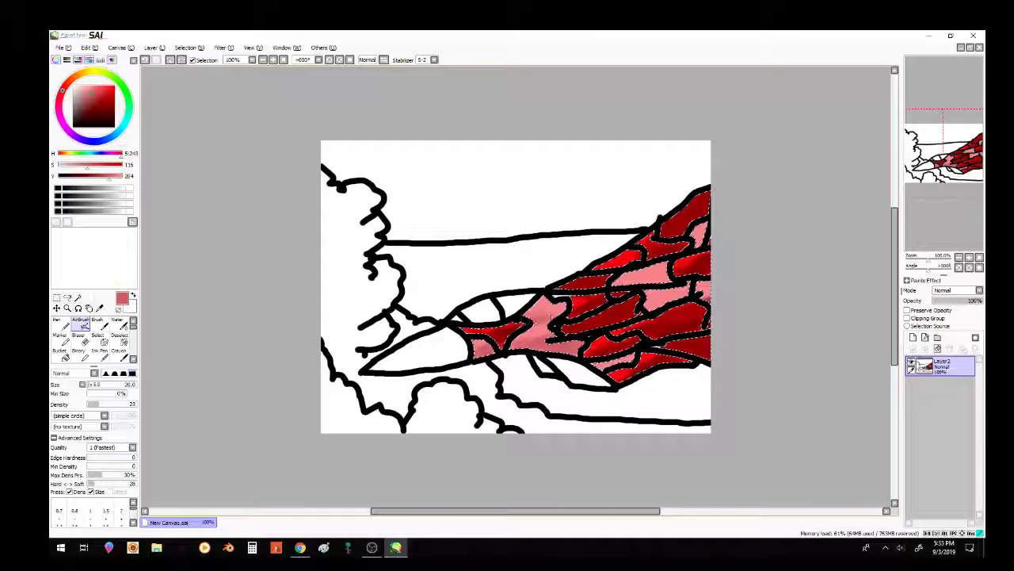
{"action": "mouse_move", "coordinate": [626, 283]}
{"action": "left_mouse_down"}
{"action": "mouse_move", "coordinate": [652, 281]}
{"action": "mouse_move", "coordinate": [649, 310]}
{"action": "left_mouse_up"}
{"action": "left_click_drag", "start_coordinate": [707, 299], "coordinate": [697, 297]}
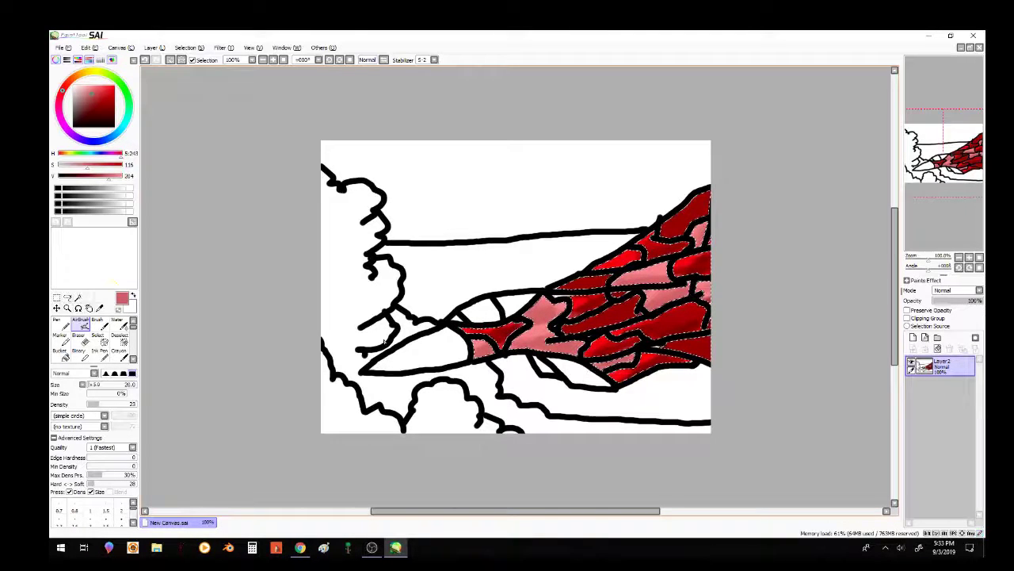
{"action": "left_click_drag", "start_coordinate": [99, 175], "coordinate": [88, 175]}
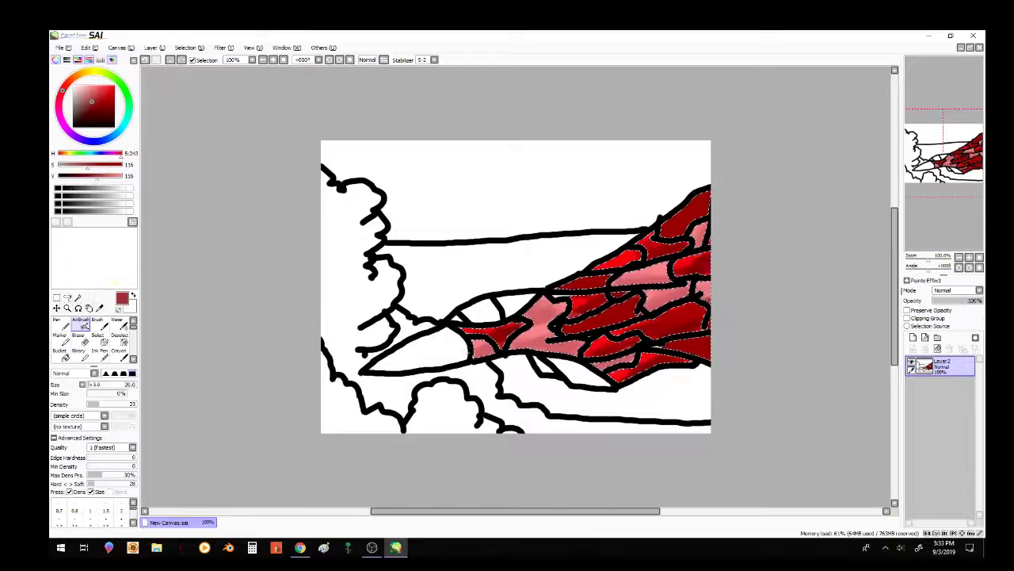
{"action": "left_click_drag", "start_coordinate": [539, 315], "coordinate": [550, 311]}
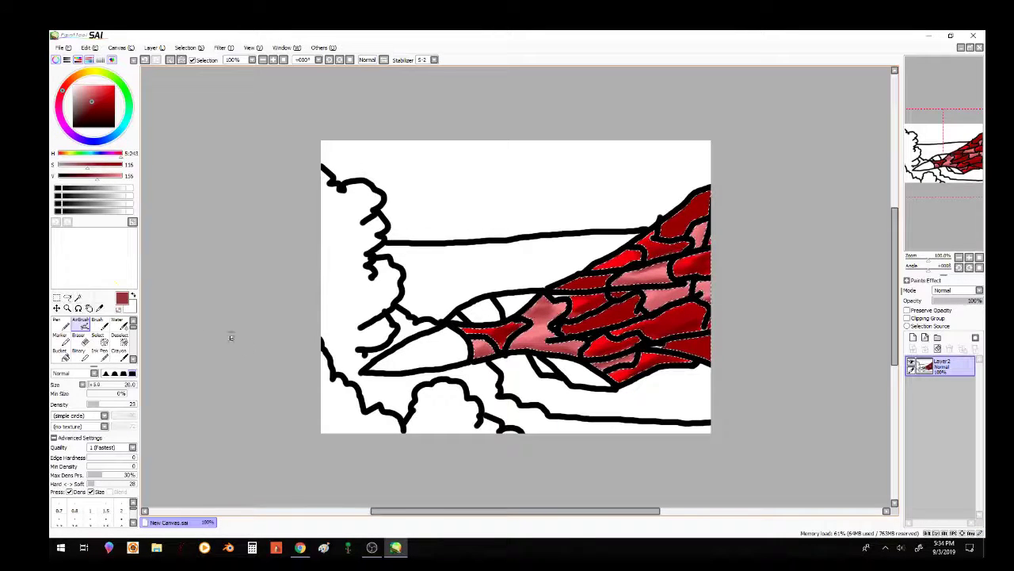
Sample the dark red, darken it and airbrush shading onto the dark red patches, clearing the selection when done.
{"action": "left_click", "coordinate": [99, 308]}
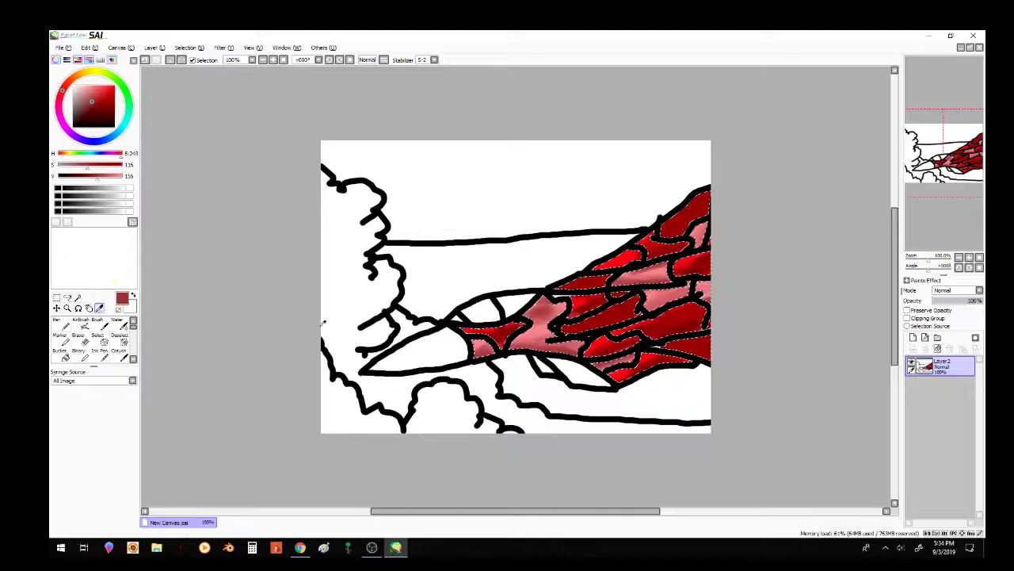
{"action": "left_click", "coordinate": [632, 305]}
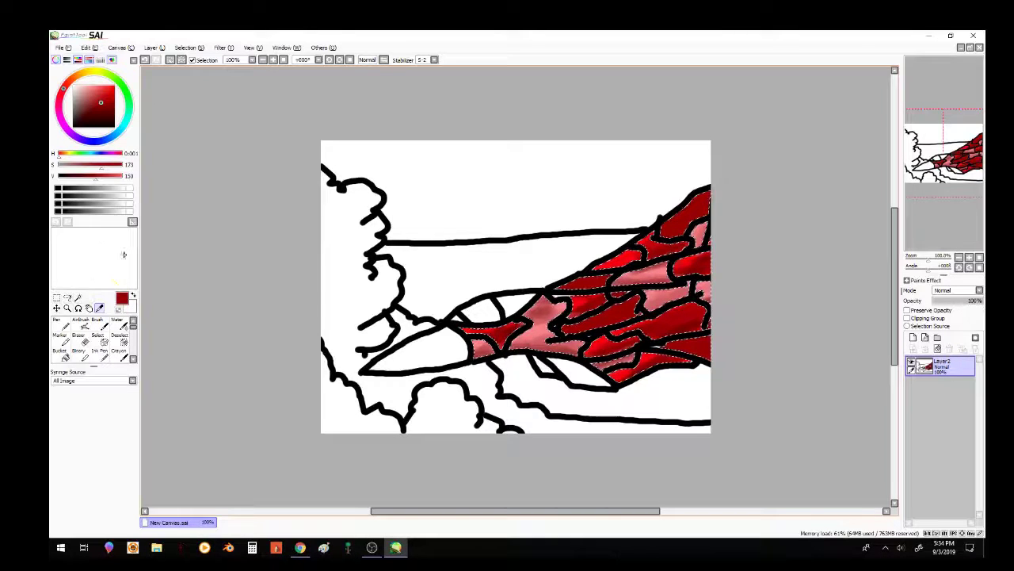
{"action": "left_click_drag", "start_coordinate": [98, 179], "coordinate": [85, 182]}
{"action": "left_click", "coordinate": [626, 309]}
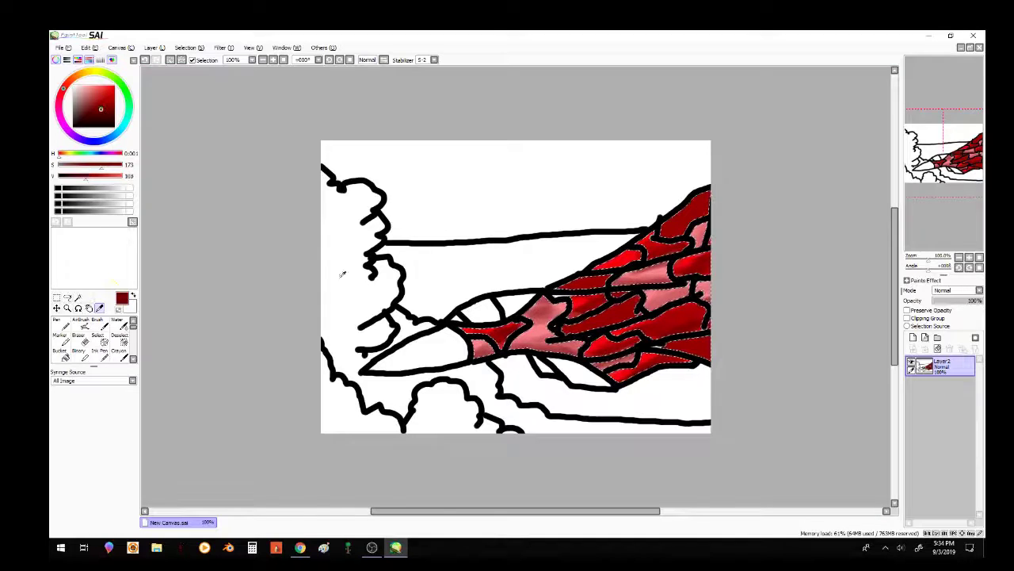
{"action": "left_click", "coordinate": [84, 325]}
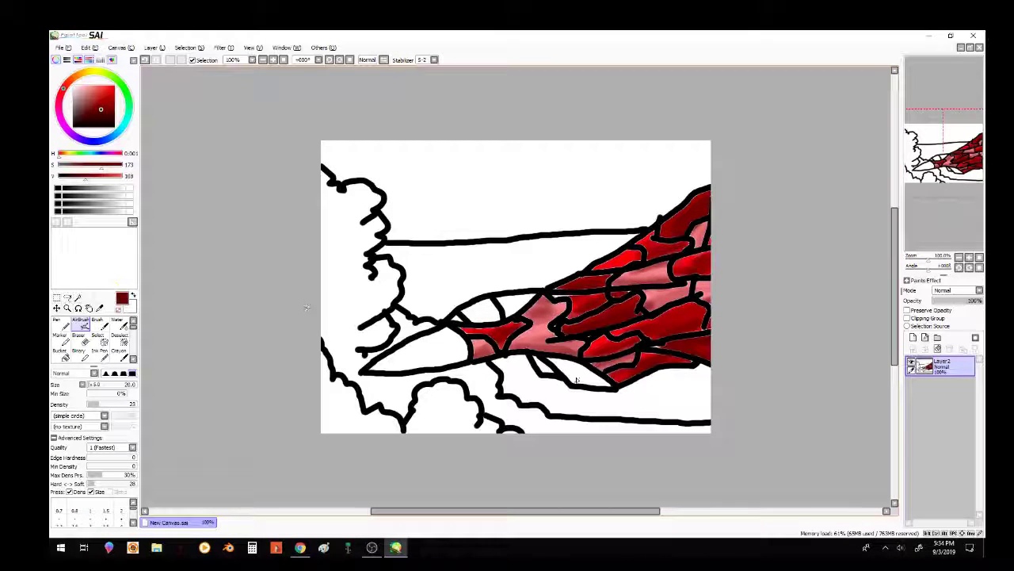
Select the air intake panels beneath the fuselage, airbrush them black with soft lighter streaks, and clear the selection.
{"action": "left_click", "coordinate": [78, 296]}
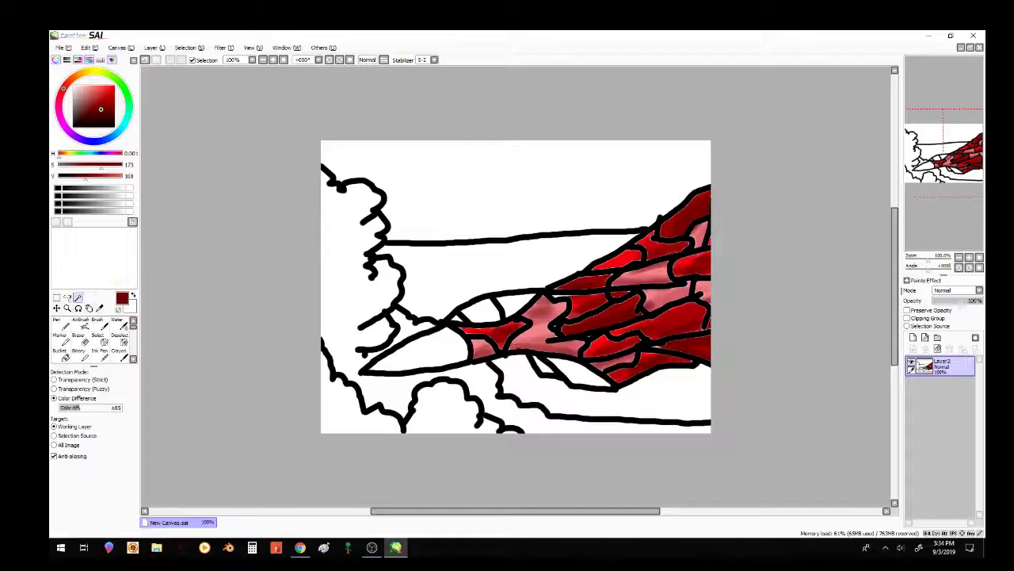
{"action": "left_click", "coordinate": [572, 373]}
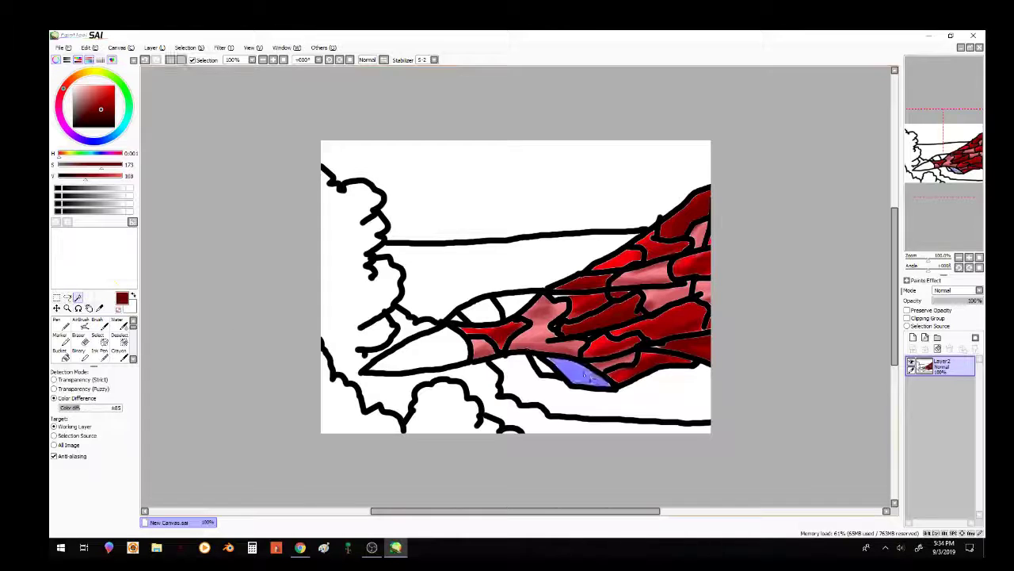
{"action": "left_click", "coordinate": [80, 320]}
{"action": "mouse_move", "coordinate": [553, 357]}
{"action": "left_mouse_down"}
{"action": "mouse_move", "coordinate": [579, 384]}
{"action": "mouse_move", "coordinate": [561, 351]}
{"action": "mouse_move", "coordinate": [616, 397]}
{"action": "mouse_move", "coordinate": [582, 394]}
{"action": "mouse_move", "coordinate": [528, 344]}
{"action": "mouse_move", "coordinate": [532, 376]}
{"action": "mouse_move", "coordinate": [569, 361]}
{"action": "left_mouse_up"}
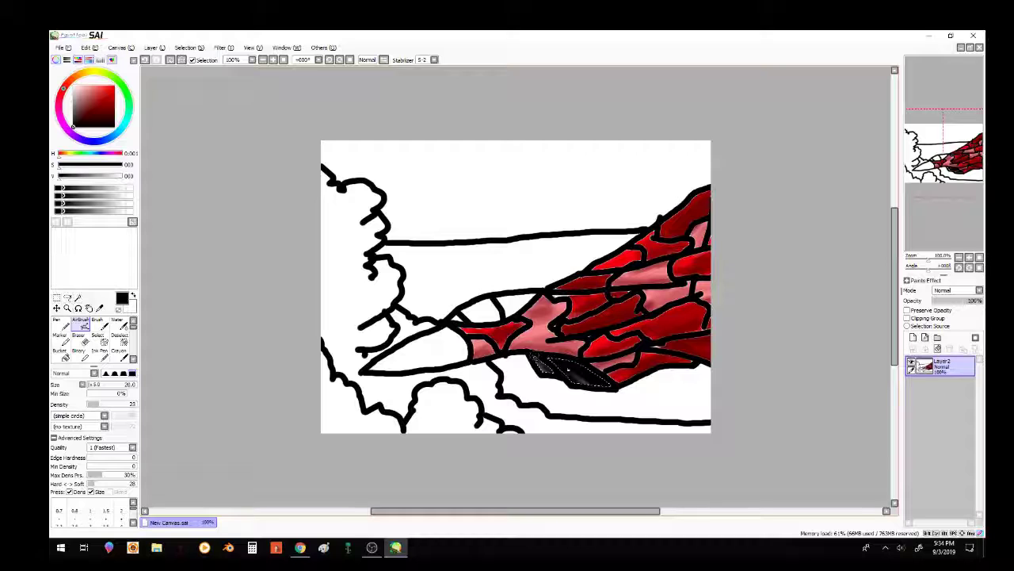
{"action": "left_click", "coordinate": [169, 59]}
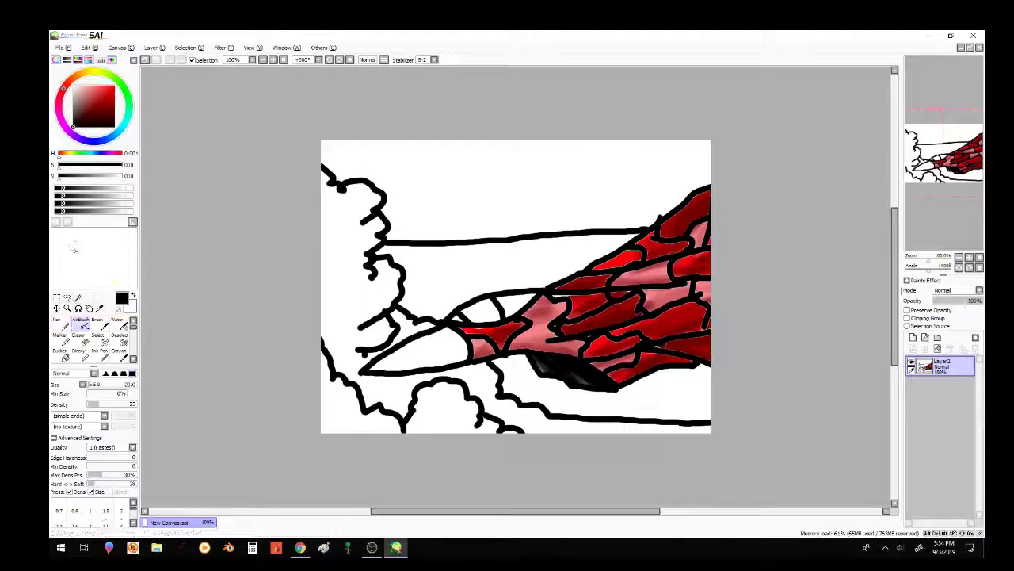
Select the cockpit canopy panes, including the small front corner, by colour difference.
{"action": "left_click", "coordinate": [78, 298]}
{"action": "left_click", "coordinate": [478, 307]}
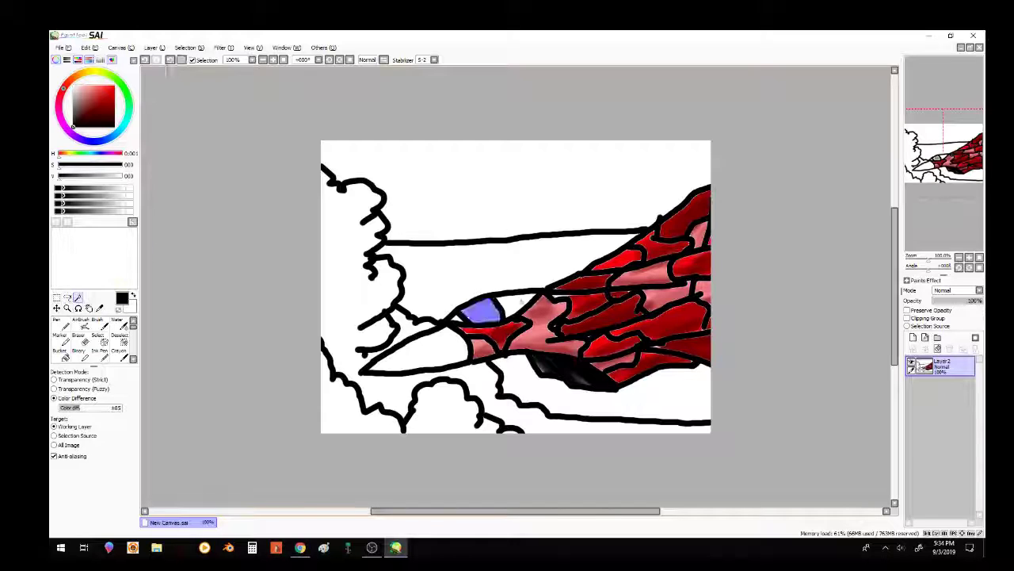
{"action": "left_click", "coordinate": [519, 301]}
{"action": "left_click", "coordinate": [458, 318]}
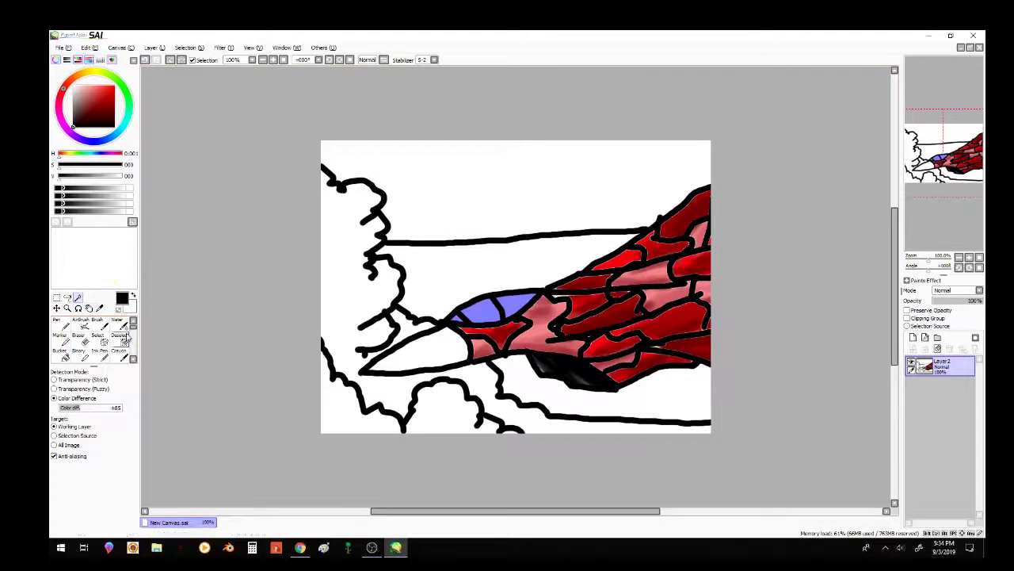
Airbrush the selected canopy panes with a very pale blue base, adding a stronger sky blue over it.
{"action": "left_click", "coordinate": [85, 323]}
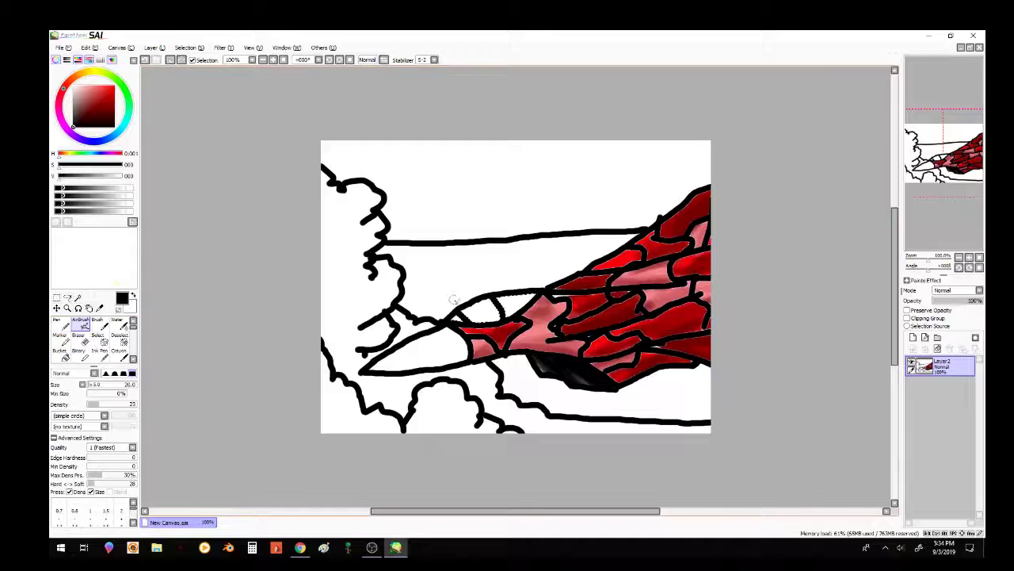
{"action": "left_click", "coordinate": [122, 134]}
{"action": "mouse_move", "coordinate": [121, 134]}
{"action": "left_mouse_down"}
{"action": "mouse_move", "coordinate": [127, 118]}
{"action": "mouse_move", "coordinate": [73, 84]}
{"action": "left_mouse_up"}
{"action": "left_click", "coordinate": [122, 134]}
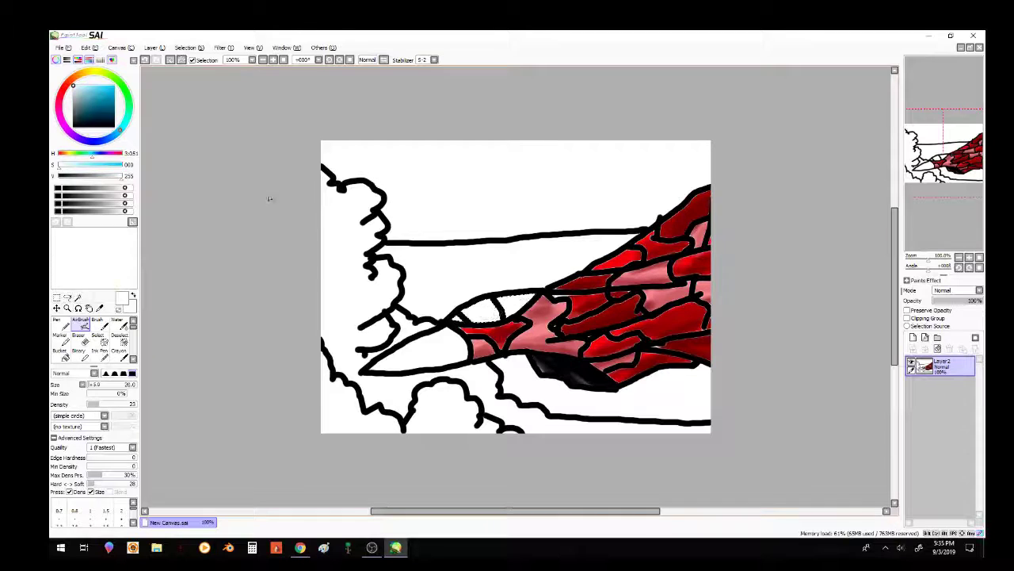
{"action": "left_click", "coordinate": [79, 85]}
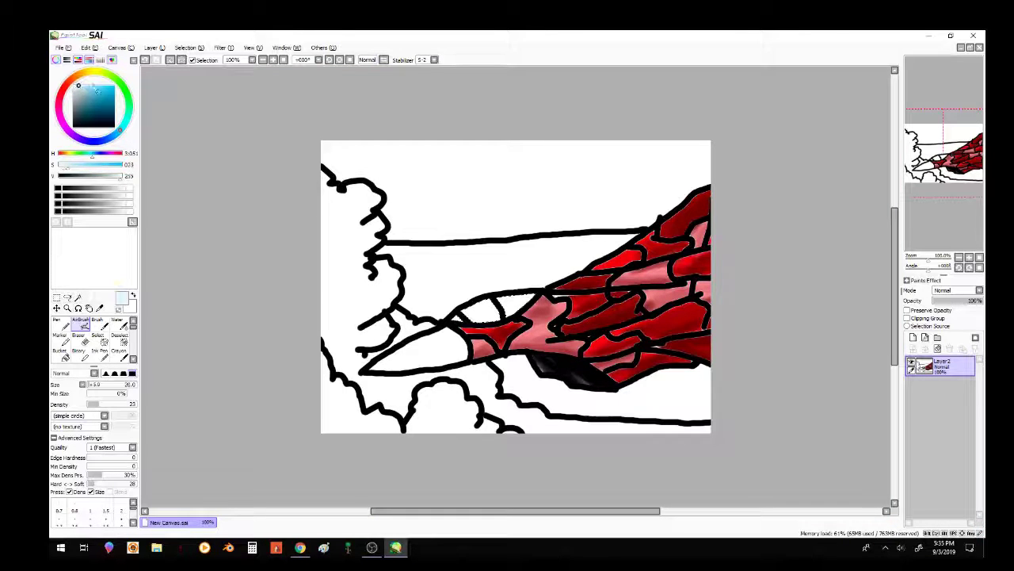
{"action": "left_click_drag", "start_coordinate": [451, 306], "coordinate": [515, 309]}
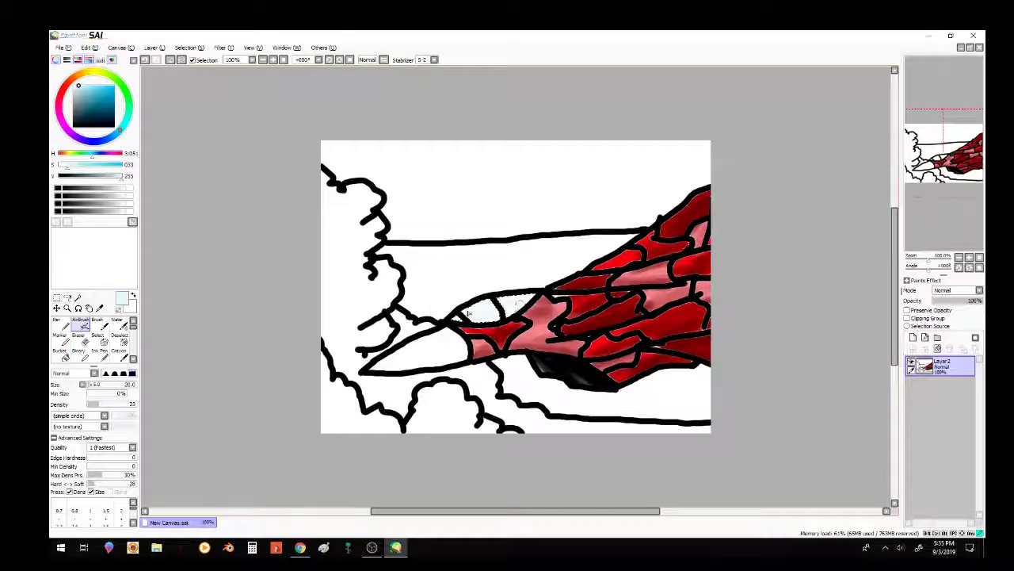
{"action": "left_click_drag", "start_coordinate": [96, 96], "coordinate": [108, 89]}
{"action": "mouse_move", "coordinate": [456, 311]}
{"action": "left_mouse_down"}
{"action": "mouse_move", "coordinate": [498, 324]}
{"action": "mouse_move", "coordinate": [523, 300]}
{"action": "left_mouse_up"}
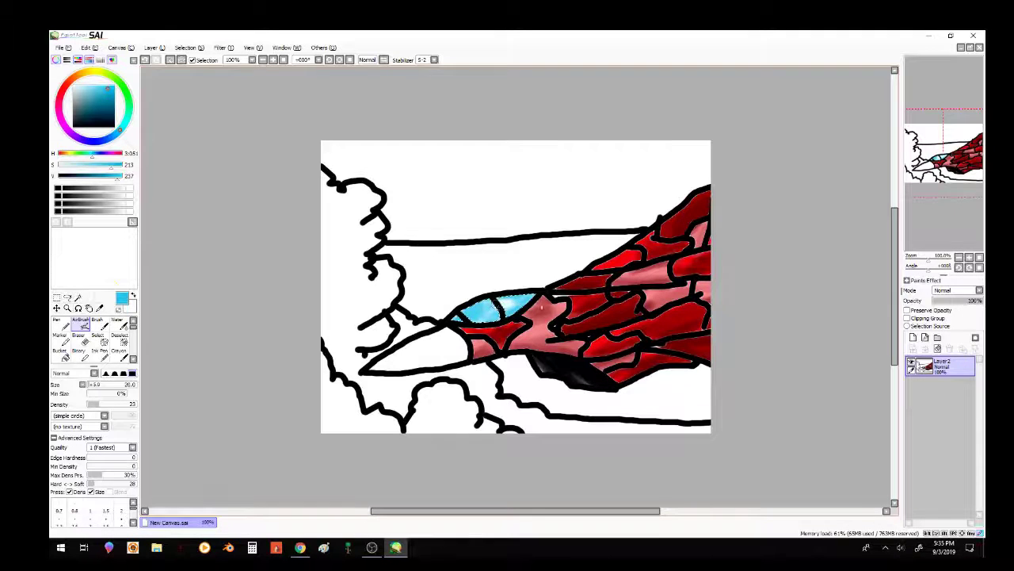
Airbrush white reflections across the canopy glass, reducing the brush to size 5 for fine streaks, and clear the selection.
{"action": "left_click", "coordinate": [74, 86]}
{"action": "left_click_drag", "start_coordinate": [376, 250], "coordinate": [612, 436]}
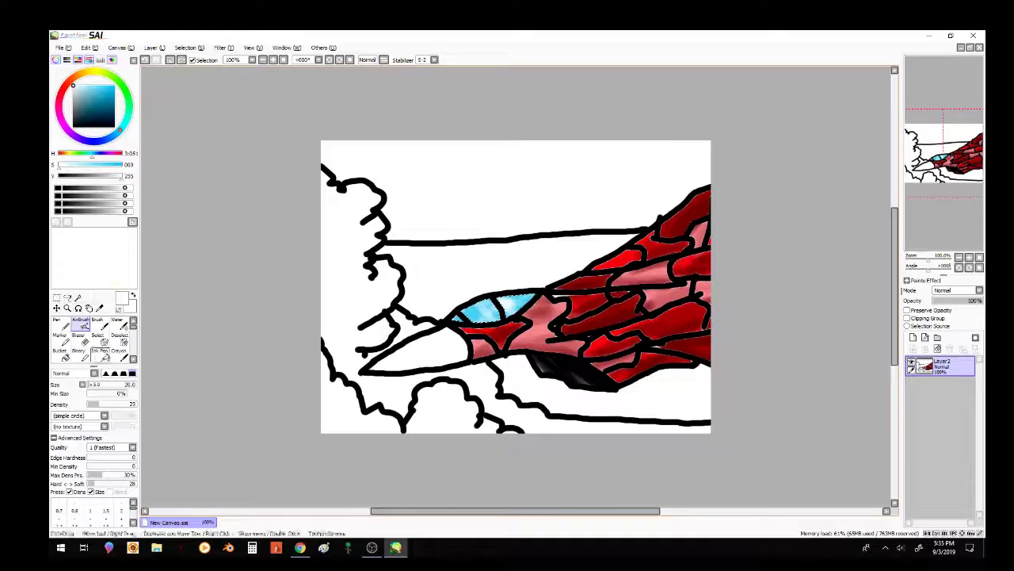
{"action": "left_click", "coordinate": [92, 386]}
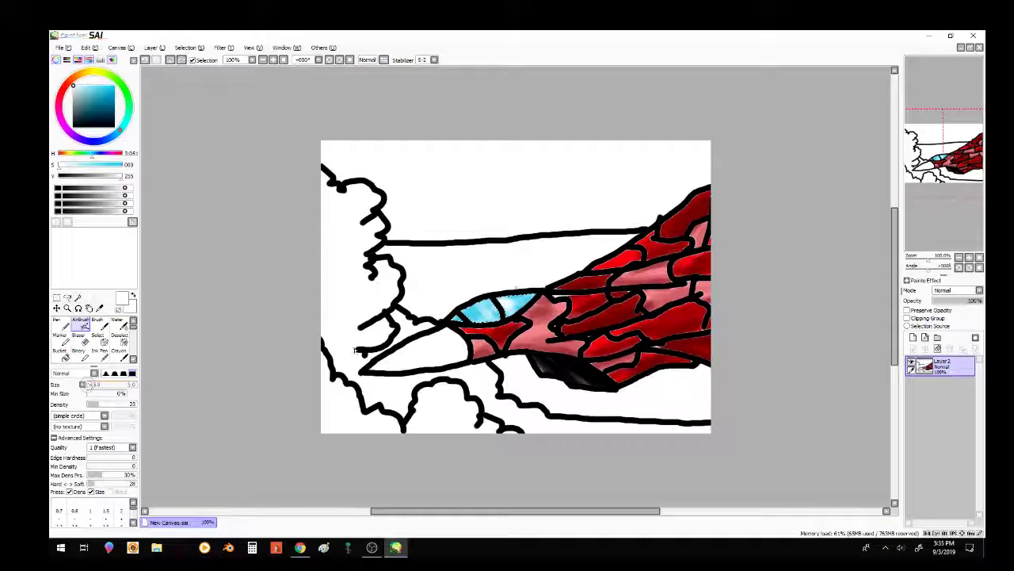
{"action": "left_click_drag", "start_coordinate": [493, 300], "coordinate": [480, 320]}
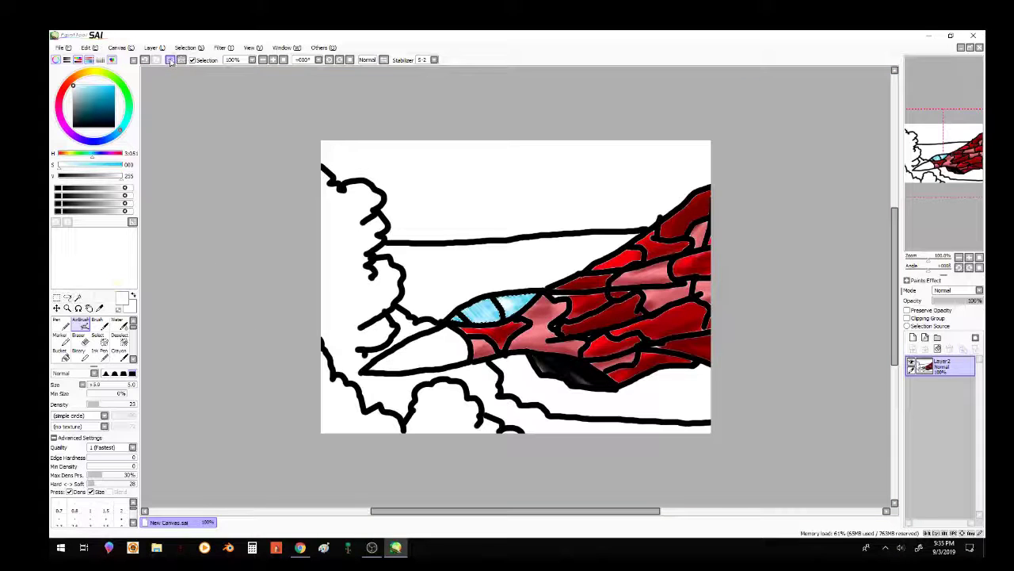
Select all the cloud areas on the canvas's left side and along its lower edge by colour difference.
{"action": "left_click", "coordinate": [79, 297]}
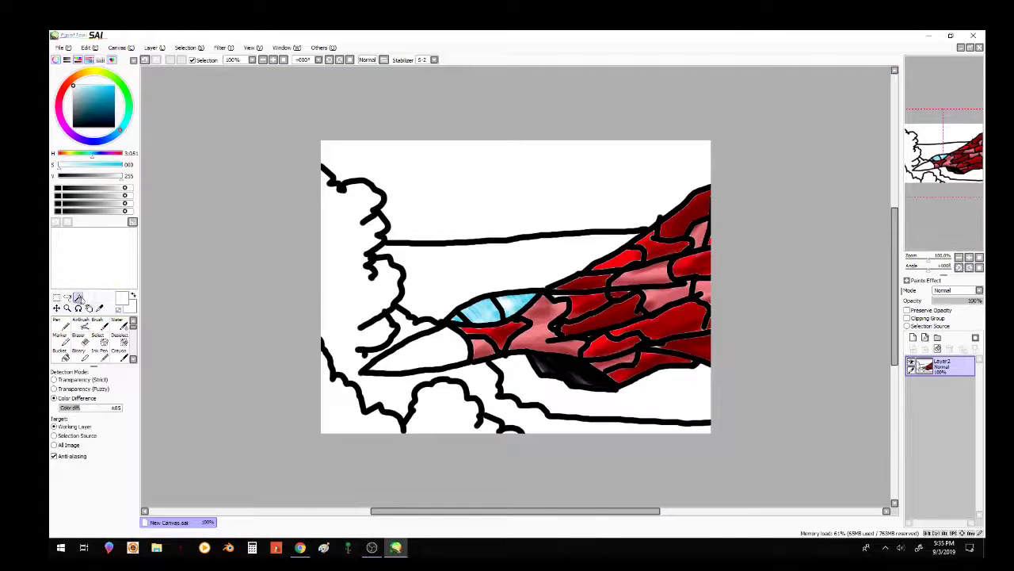
{"action": "left_click", "coordinate": [356, 308]}
{"action": "left_click", "coordinate": [349, 409]}
{"action": "left_click", "coordinate": [446, 418]}
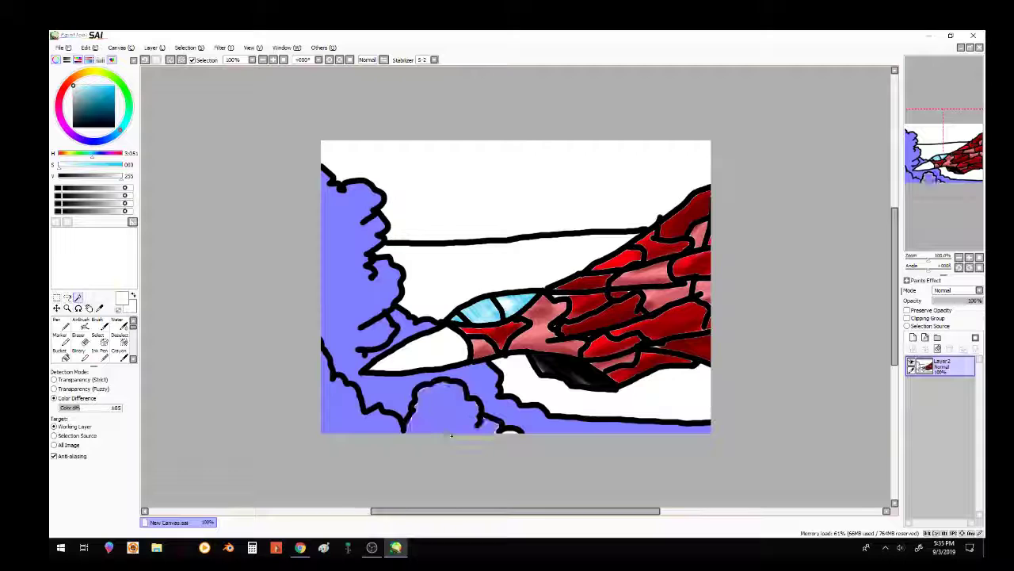
{"action": "left_click_drag", "start_coordinate": [524, 434], "coordinate": [515, 435]}
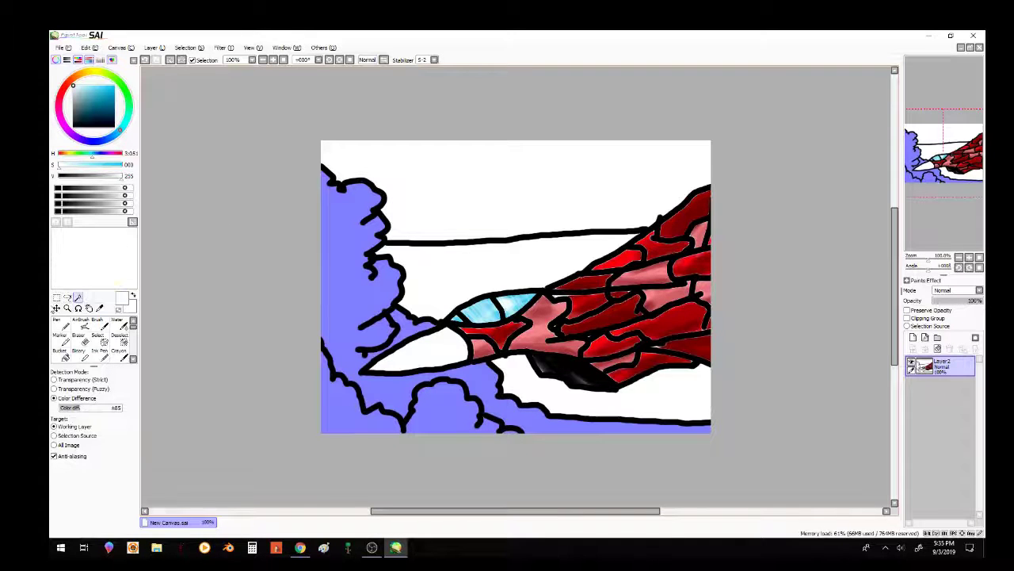
Fill the selected clouds with a light grey of brightness 216.
{"action": "left_click", "coordinate": [84, 325]}
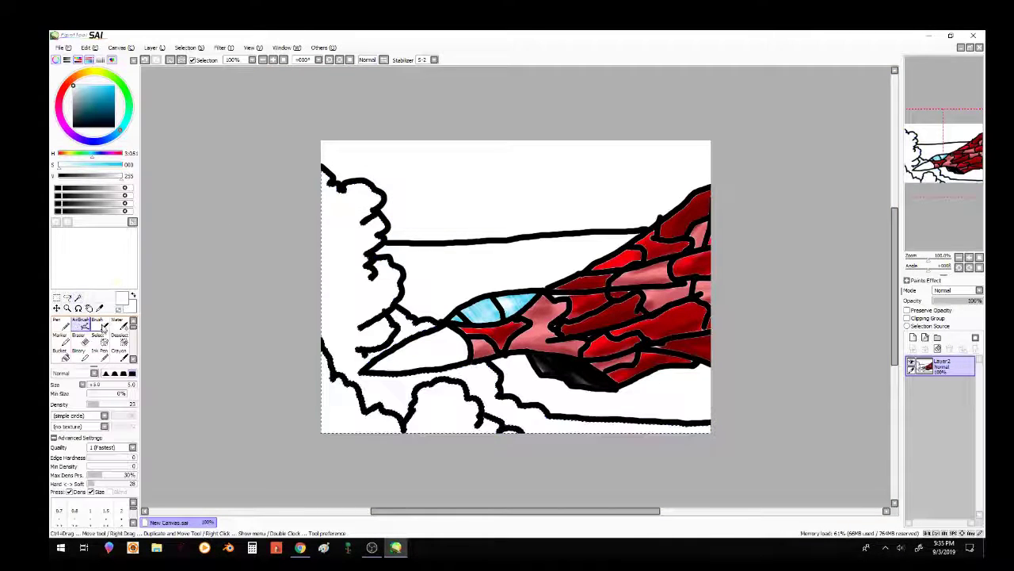
{"action": "left_click", "coordinate": [82, 92]}
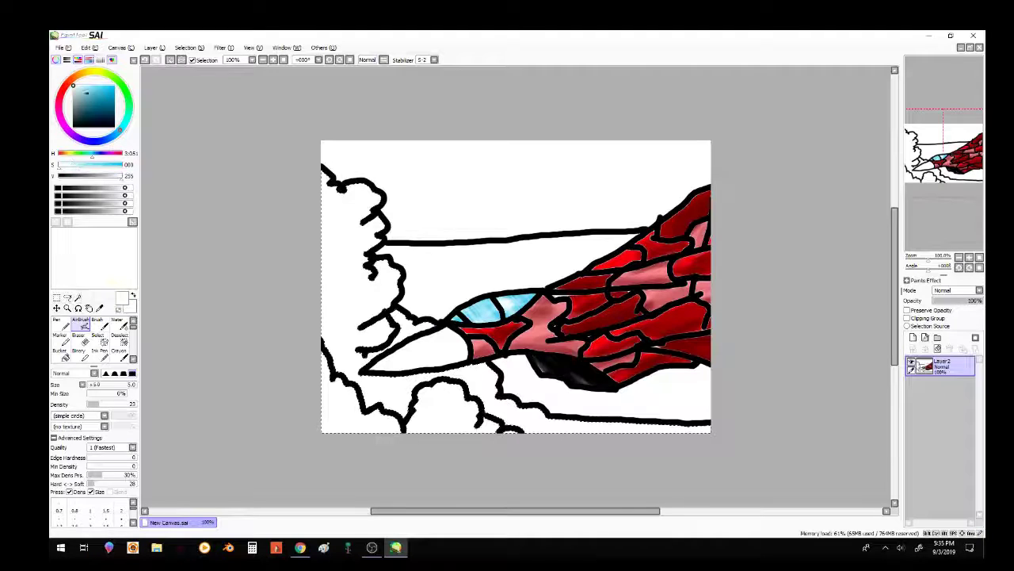
{"action": "left_click", "coordinate": [73, 92]}
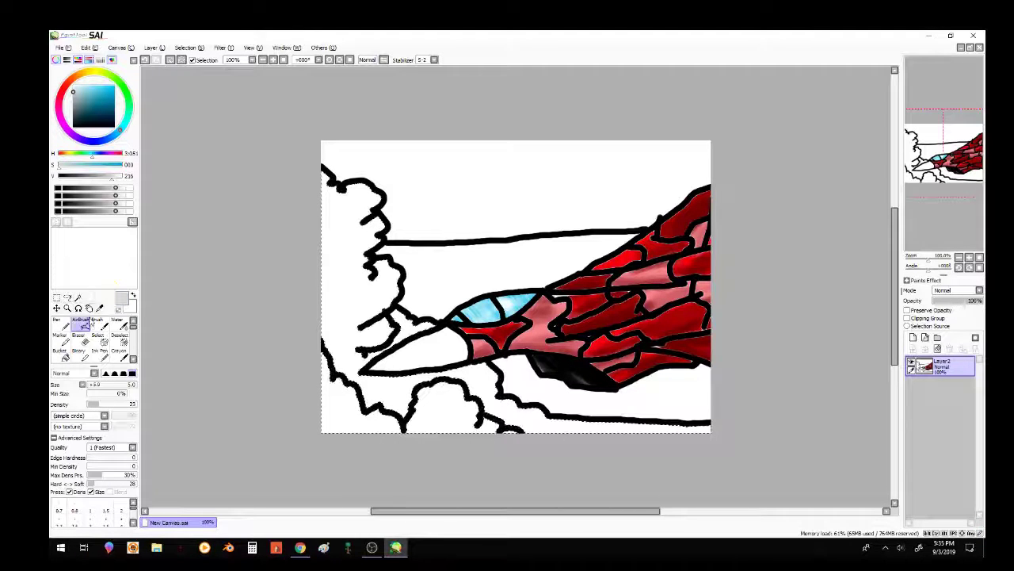
{"action": "left_click", "coordinate": [60, 353]}
{"action": "left_click", "coordinate": [347, 410]}
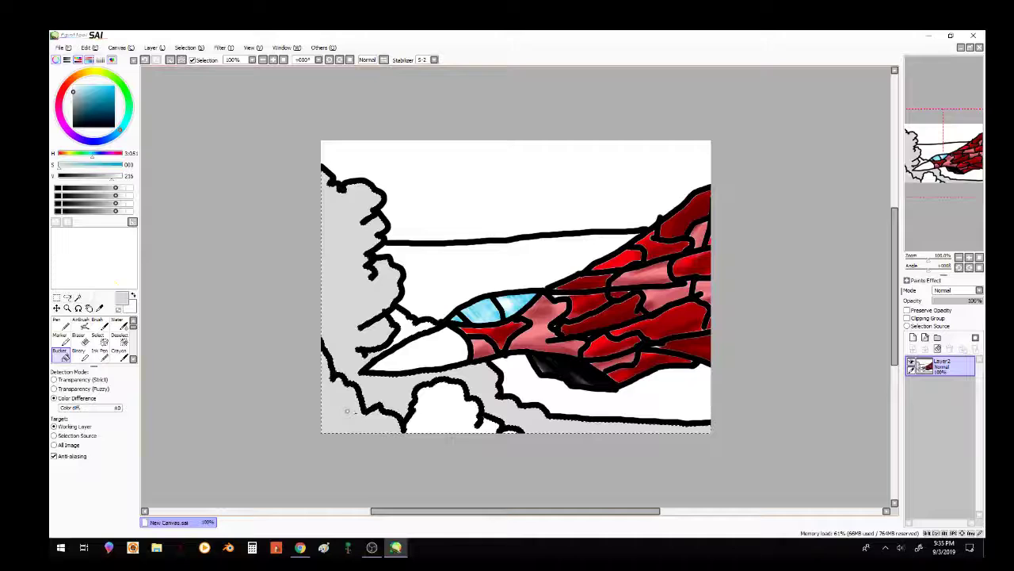
{"action": "left_click", "coordinate": [450, 426]}
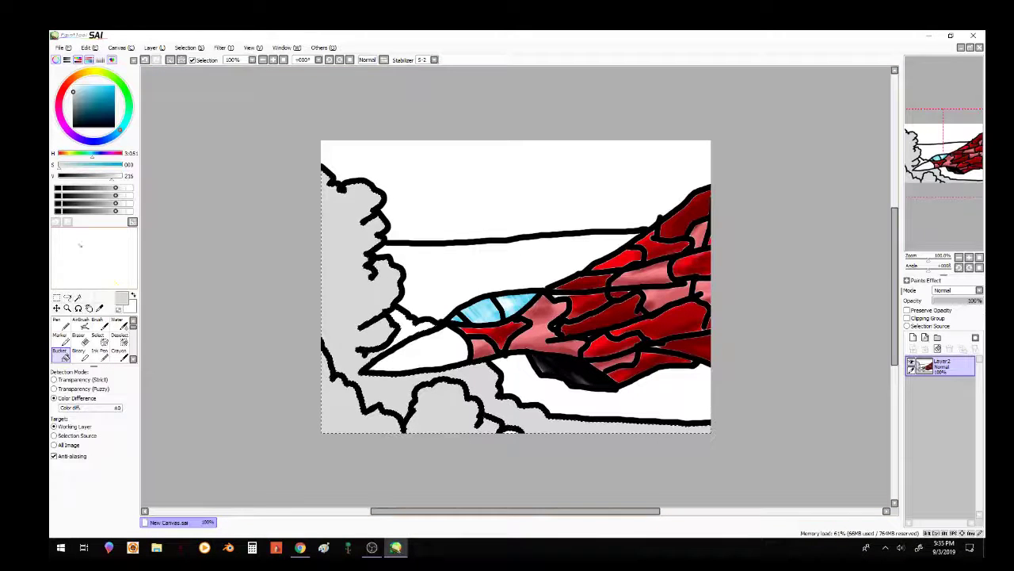
Try to shade the clouds with a size 180 airbrush in grey of brightness 183, undoing the strokes.
{"action": "left_click", "coordinate": [73, 97]}
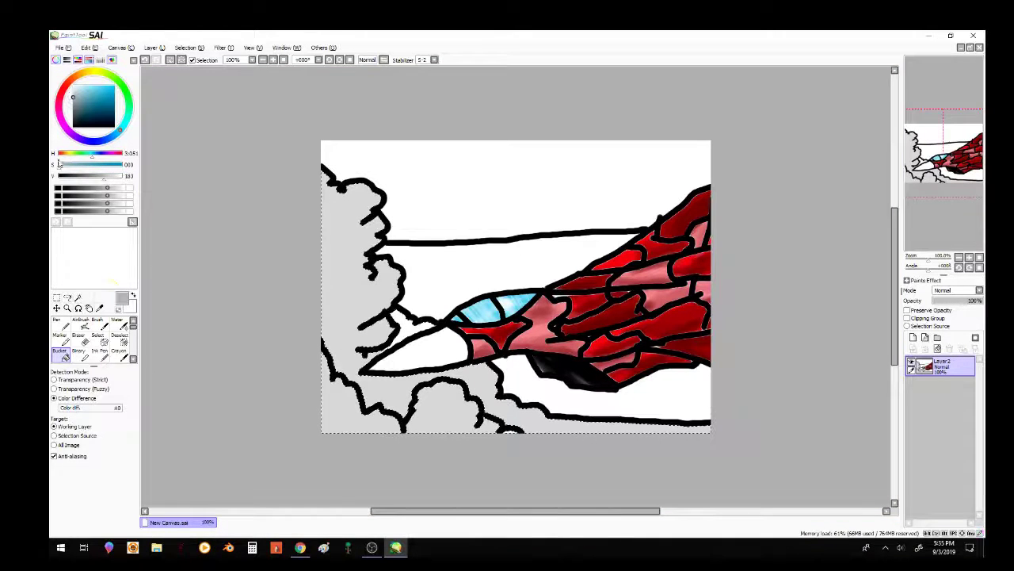
{"action": "left_click", "coordinate": [82, 324]}
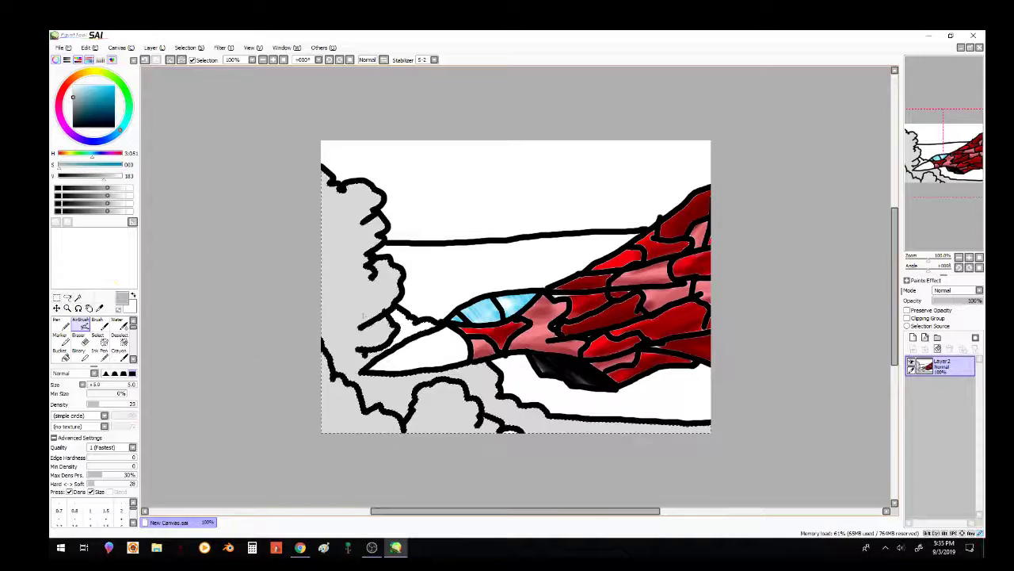
{"action": "left_click", "coordinate": [105, 385]}
{"action": "mouse_move", "coordinate": [340, 297]}
{"action": "left_mouse_down"}
{"action": "mouse_move", "coordinate": [301, 301]}
{"action": "mouse_move", "coordinate": [392, 275]}
{"action": "mouse_move", "coordinate": [372, 229]}
{"action": "left_mouse_up"}
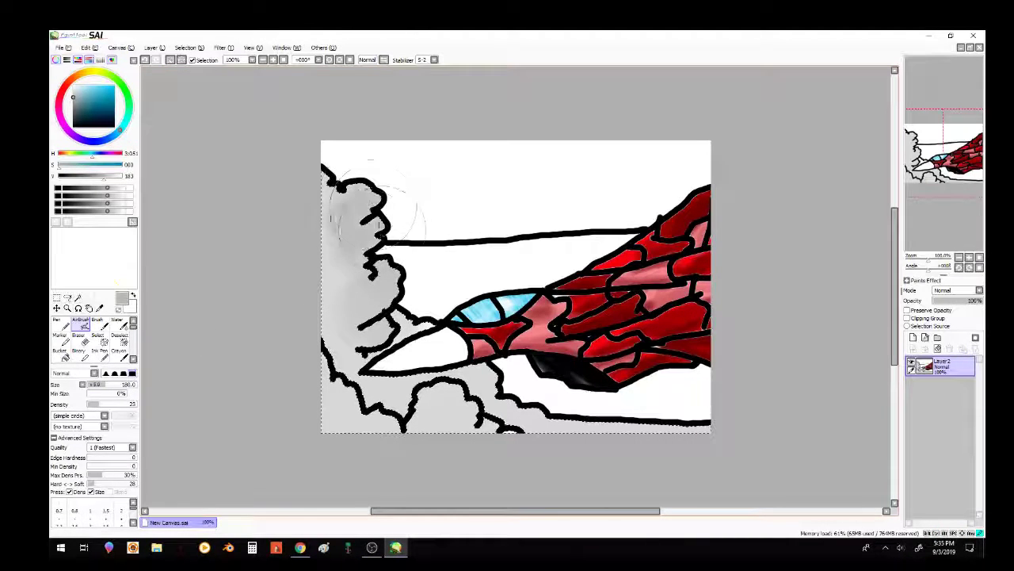
{"action": "key", "text": "ctrl+z"}
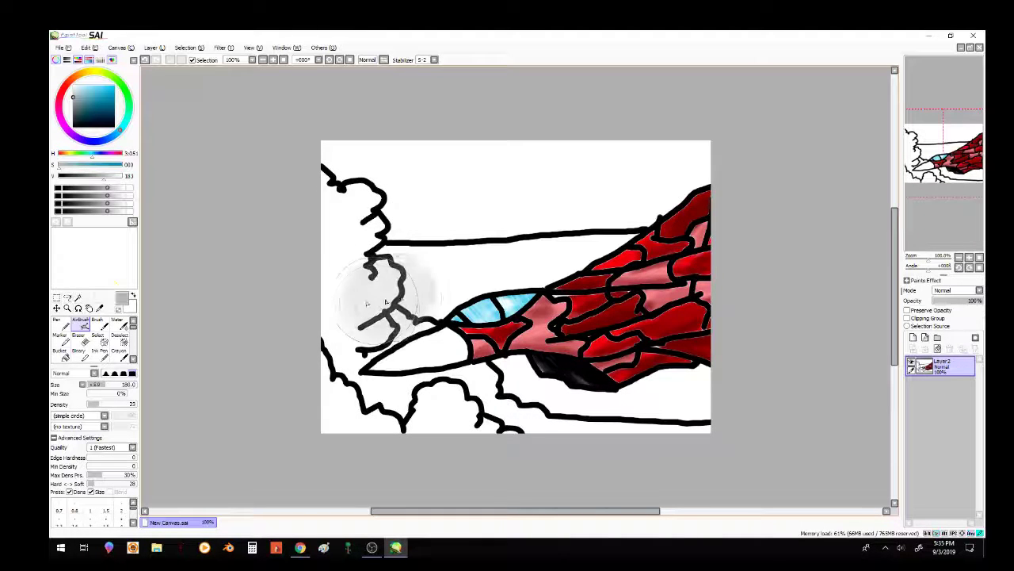
{"action": "left_click_drag", "start_coordinate": [341, 238], "coordinate": [373, 380]}
{"action": "key", "text": "ctrl+z"}
{"action": "key", "text": "ctrl+z"}
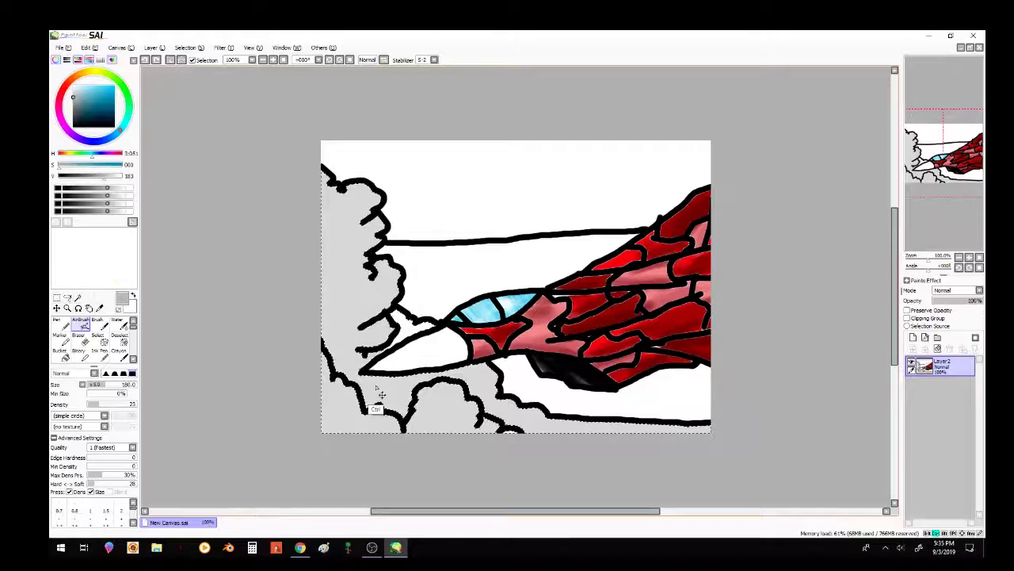
Airbrush darker grey shading of brightness 110 over all the clouds at size 80, and clear the selection.
{"action": "left_click_drag", "start_coordinate": [105, 385], "coordinate": [94, 381]}
{"action": "left_click", "coordinate": [89, 176]}
{"action": "left_click_drag", "start_coordinate": [365, 273], "coordinate": [381, 309]}
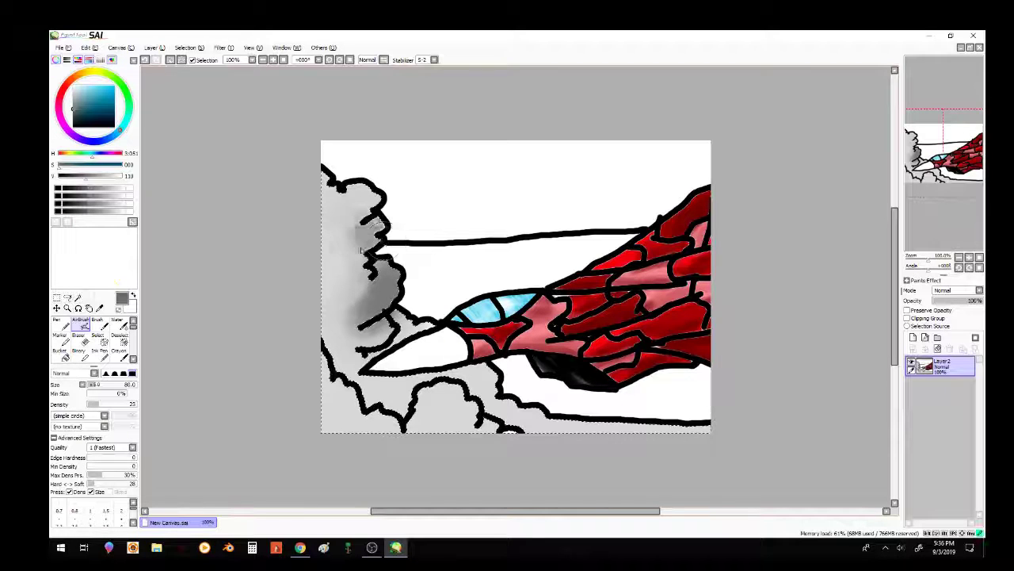
{"action": "left_click_drag", "start_coordinate": [348, 254], "coordinate": [326, 257]}
{"action": "left_click_drag", "start_coordinate": [357, 432], "coordinate": [644, 448]}
{"action": "mouse_move", "coordinate": [396, 394]}
{"action": "left_mouse_down"}
{"action": "mouse_move", "coordinate": [488, 376]}
{"action": "mouse_move", "coordinate": [490, 433]}
{"action": "left_mouse_up"}
{"action": "mouse_move", "coordinate": [324, 207]}
{"action": "left_mouse_down"}
{"action": "mouse_move", "coordinate": [360, 199]}
{"action": "mouse_move", "coordinate": [339, 238]}
{"action": "mouse_move", "coordinate": [334, 401]}
{"action": "mouse_move", "coordinate": [340, 372]}
{"action": "mouse_move", "coordinate": [552, 438]}
{"action": "mouse_move", "coordinate": [625, 445]}
{"action": "mouse_move", "coordinate": [616, 424]}
{"action": "mouse_move", "coordinate": [759, 445]}
{"action": "left_mouse_up"}
{"action": "left_click", "coordinate": [169, 60]}
Select the white background areas below the horizon line, both above and beneath the jet.
{"action": "left_click", "coordinate": [77, 298]}
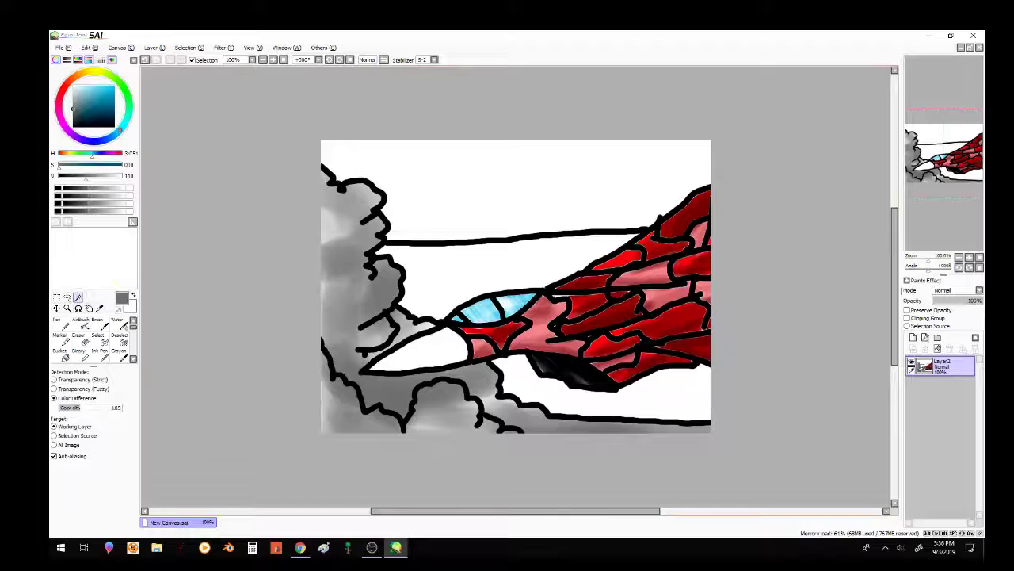
{"action": "left_click", "coordinate": [466, 271]}
{"action": "left_click", "coordinate": [689, 415]}
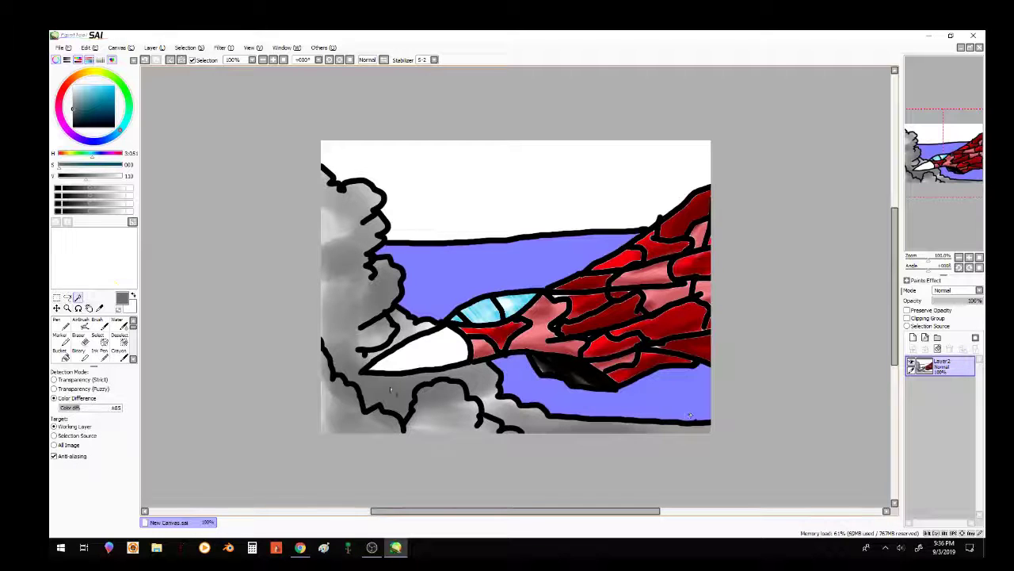
Pick a fully saturated blue and paint the selected areas below the horizon with a blending brush at size 100.
{"action": "left_click", "coordinate": [82, 325]}
{"action": "key", "text": "ctrl+z"}
{"action": "key", "text": "ctrl+z"}
{"action": "left_click", "coordinate": [104, 105]}
{"action": "left_click_drag", "start_coordinate": [112, 136], "coordinate": [99, 141]}
{"action": "left_click", "coordinate": [114, 85]}
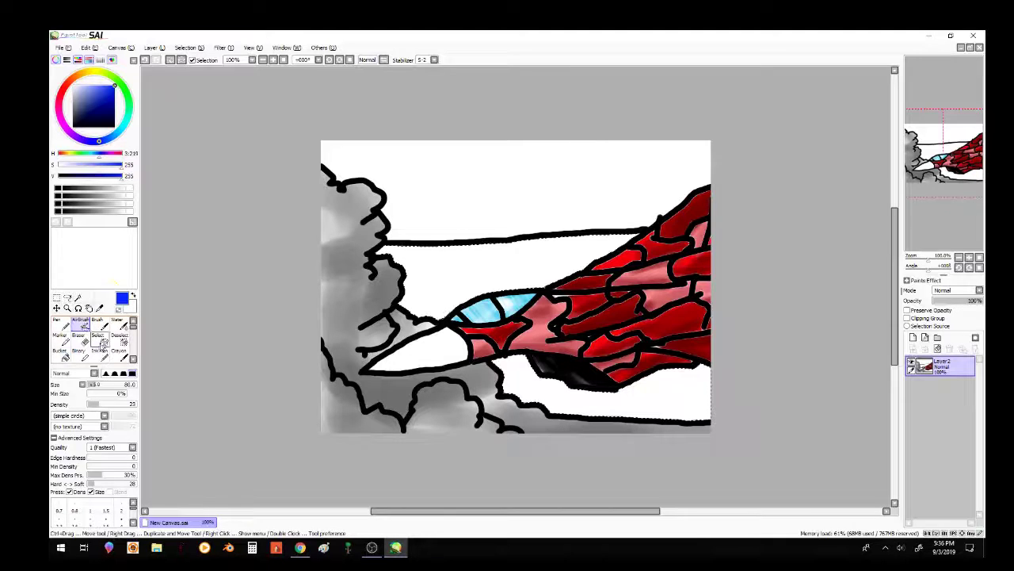
{"action": "left_click_drag", "start_coordinate": [133, 327], "coordinate": [129, 345]}
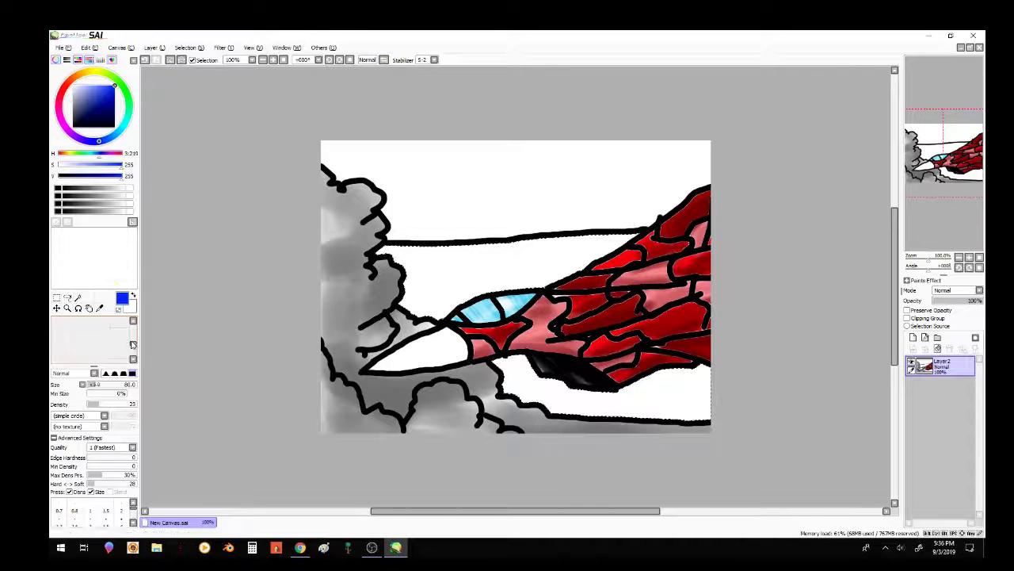
{"action": "left_click", "coordinate": [61, 321]}
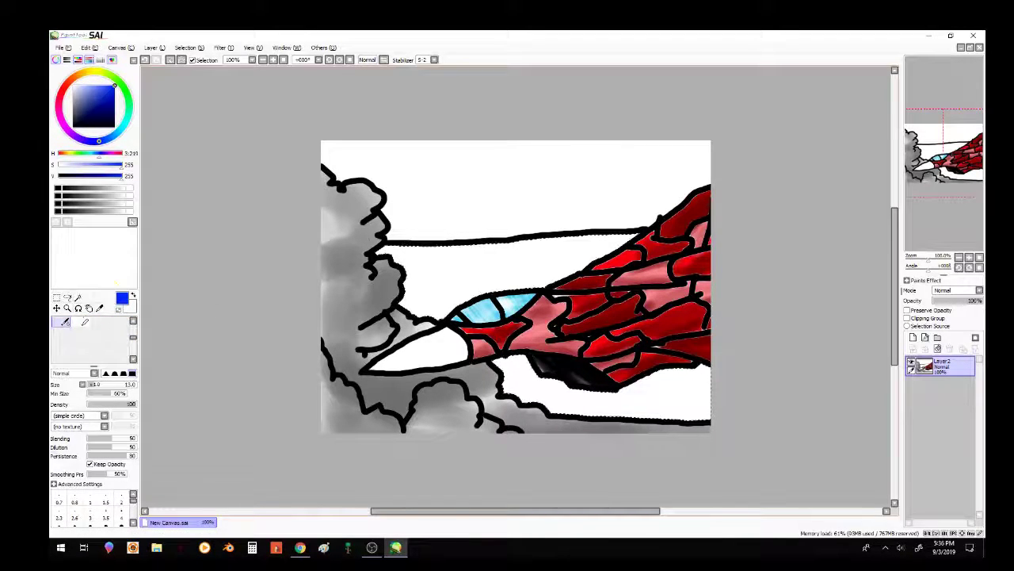
{"action": "left_click_drag", "start_coordinate": [108, 386], "coordinate": [146, 391]}
{"action": "mouse_move", "coordinate": [396, 277]}
{"action": "left_mouse_down"}
{"action": "mouse_move", "coordinate": [626, 269]}
{"action": "mouse_move", "coordinate": [721, 307]}
{"action": "left_mouse_up"}
{"action": "mouse_move", "coordinate": [666, 388]}
{"action": "left_mouse_down"}
{"action": "mouse_move", "coordinate": [681, 405]}
{"action": "mouse_move", "coordinate": [416, 254]}
{"action": "mouse_move", "coordinate": [476, 262]}
{"action": "left_mouse_up"}
Shade the sea above and below the jet with darker blues of brightness 147 and 87 at brush size 100.
{"action": "mouse_move", "coordinate": [114, 87]}
{"action": "left_mouse_down"}
{"action": "mouse_move", "coordinate": [110, 107]}
{"action": "mouse_move", "coordinate": [112, 92]}
{"action": "mouse_move", "coordinate": [98, 102]}
{"action": "left_mouse_up"}
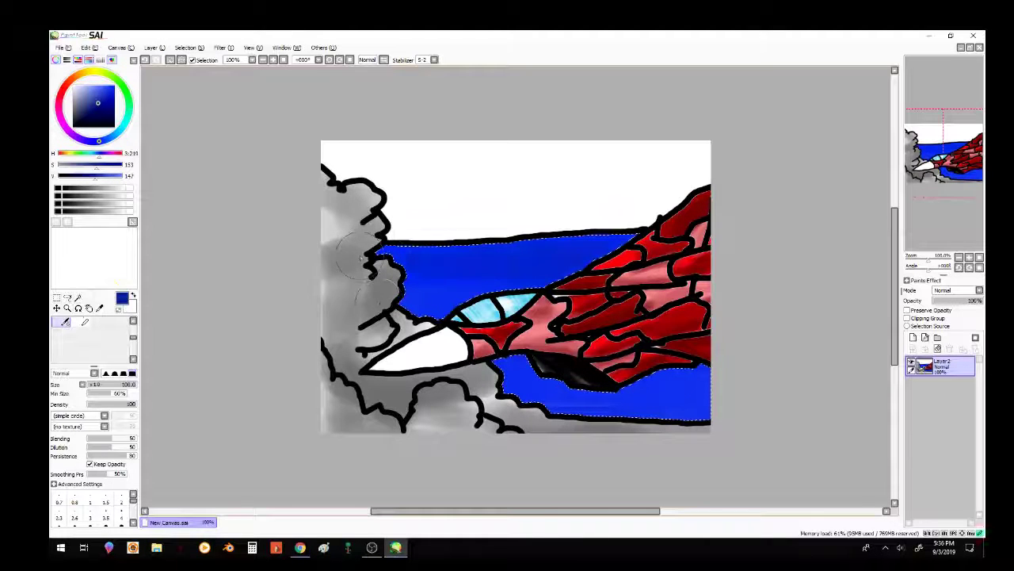
{"action": "left_click_drag", "start_coordinate": [541, 395], "coordinate": [683, 390]}
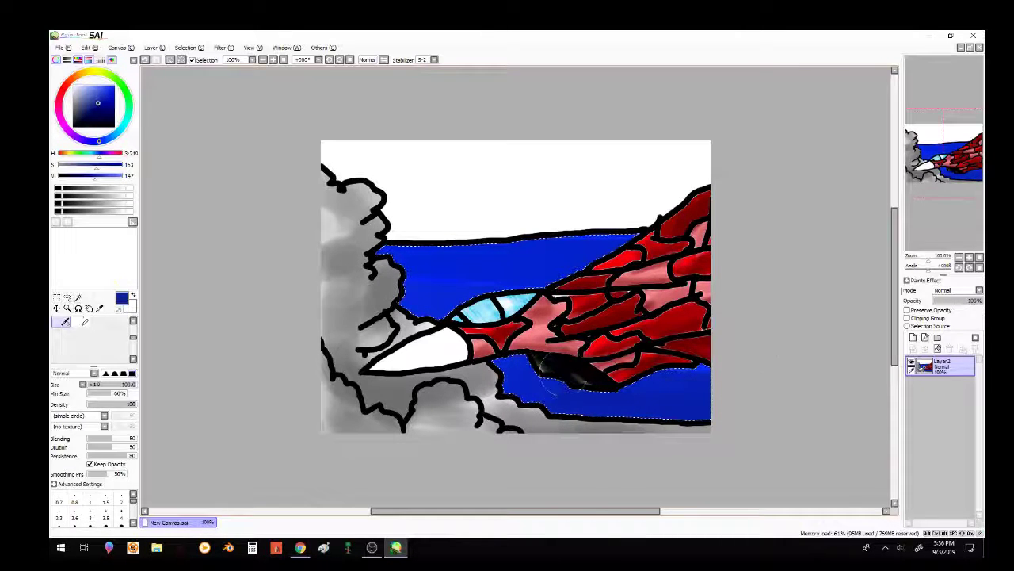
{"action": "left_click", "coordinate": [100, 113]}
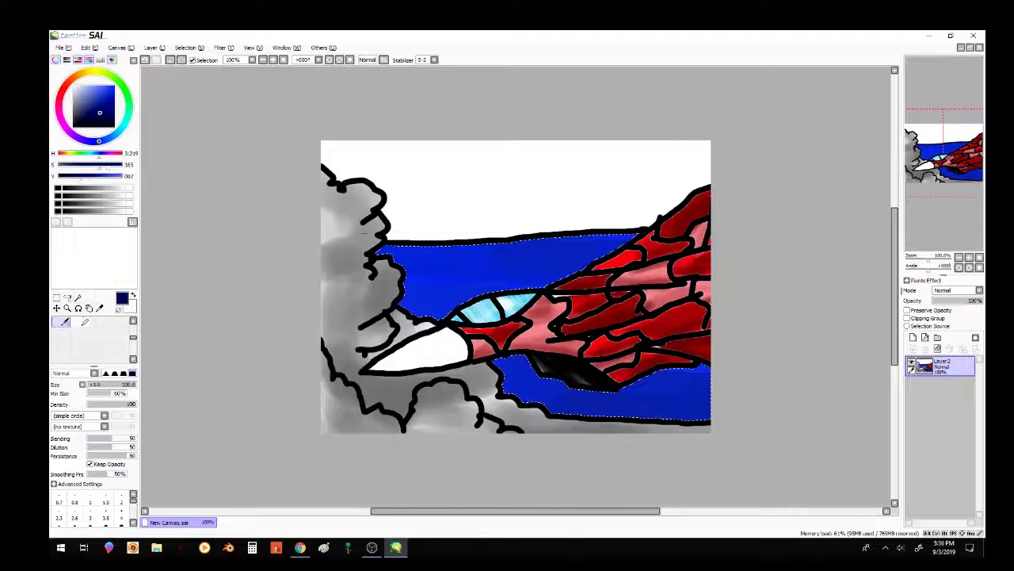
{"action": "left_click_drag", "start_coordinate": [437, 308], "coordinate": [454, 303]}
{"action": "left_click_drag", "start_coordinate": [516, 379], "coordinate": [561, 399]}
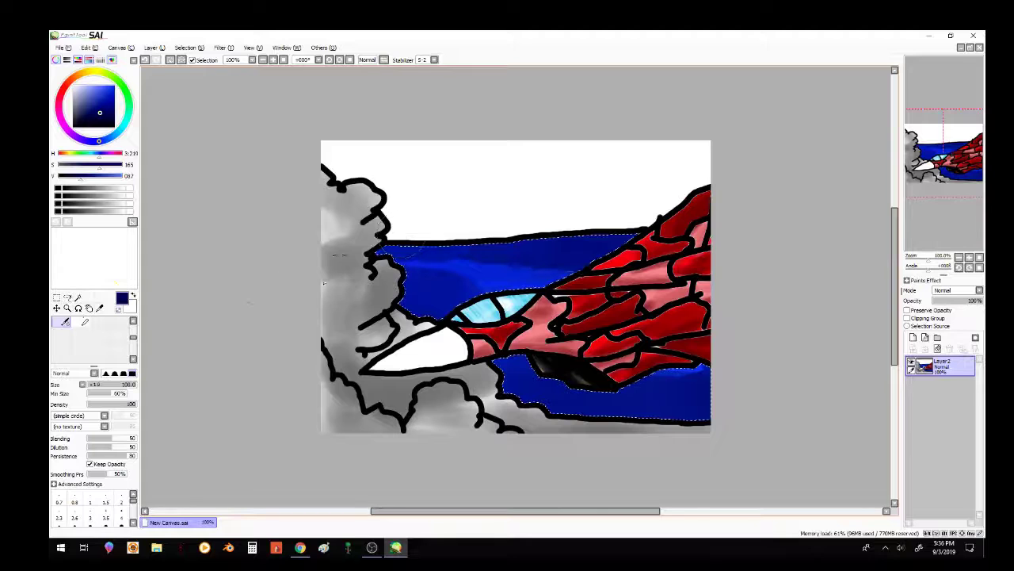
Draw thin white crossing wave lines over both sea areas with the brush at size 4.
{"action": "left_click", "coordinate": [73, 85]}
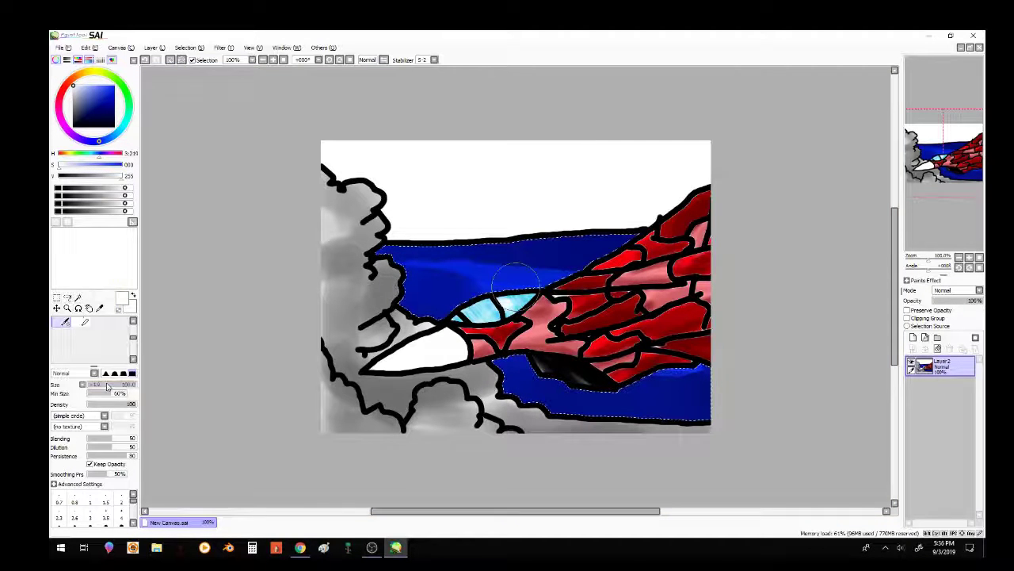
{"action": "left_click", "coordinate": [122, 512]}
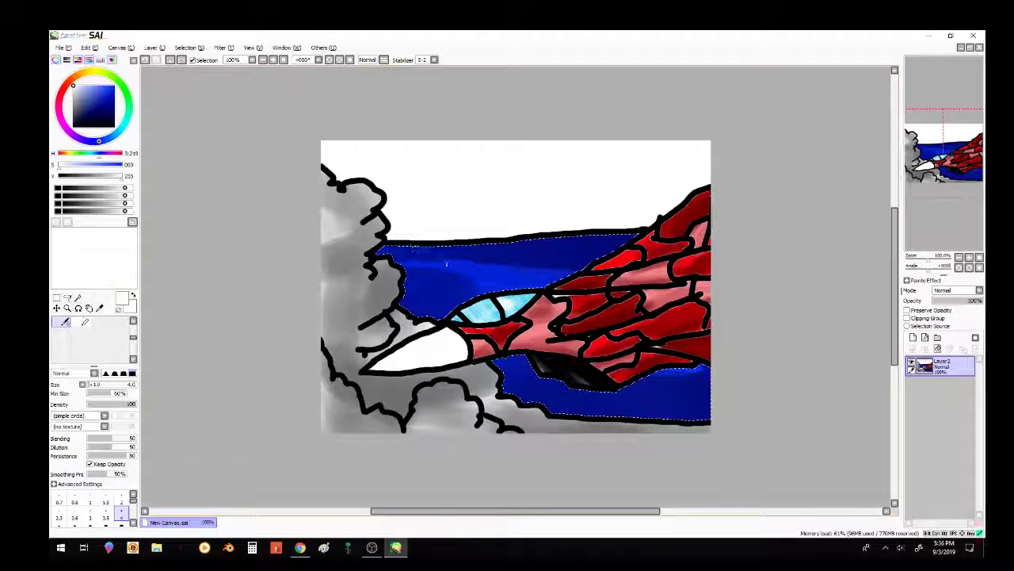
{"action": "left_click_drag", "start_coordinate": [419, 248], "coordinate": [594, 248]}
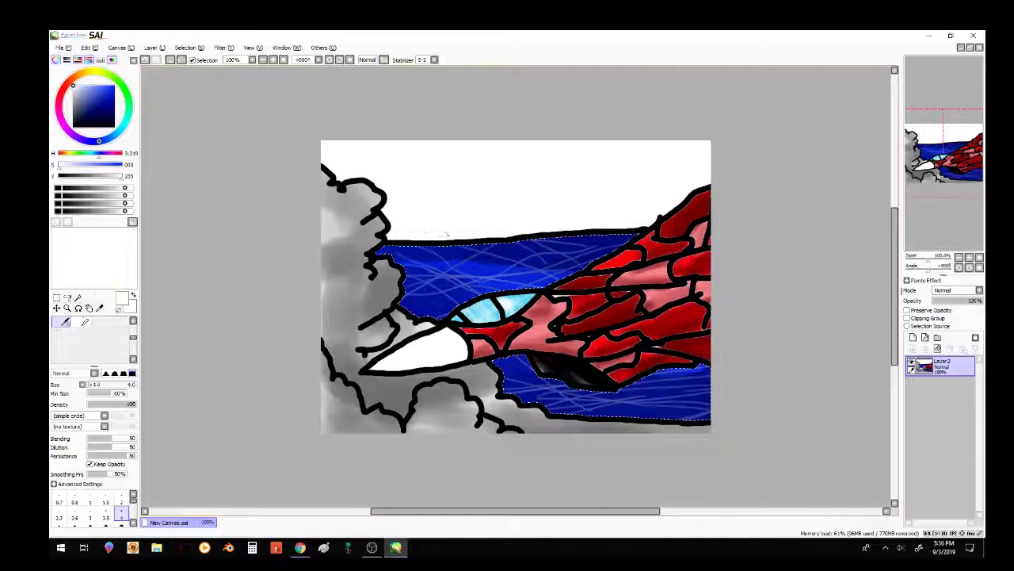
Repaint the sea in fully saturated blue at brush size 100 with the minimum size at 21%.
{"action": "left_click", "coordinate": [114, 86]}
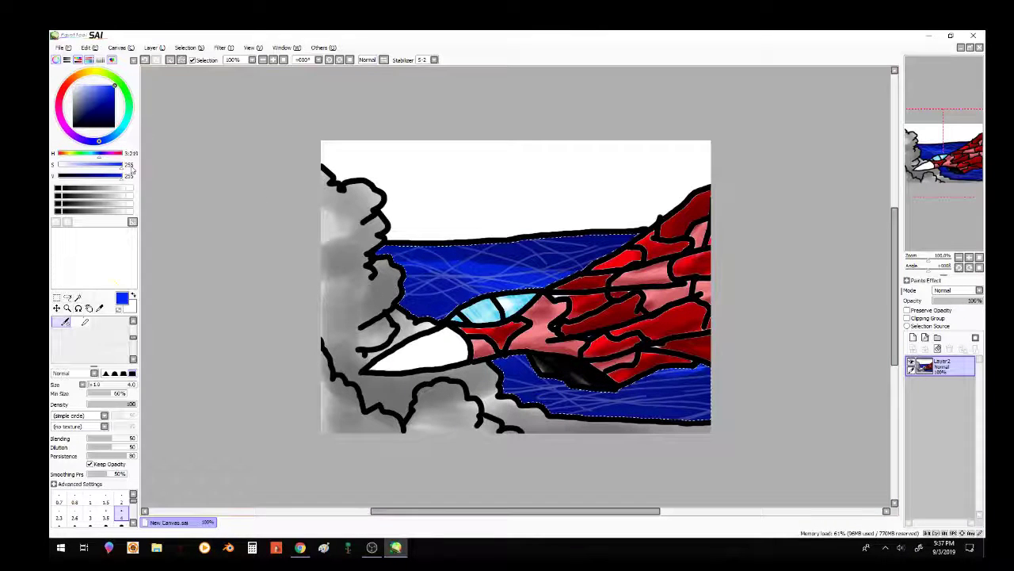
{"action": "left_click", "coordinate": [96, 394]}
{"action": "left_click", "coordinate": [134, 385]}
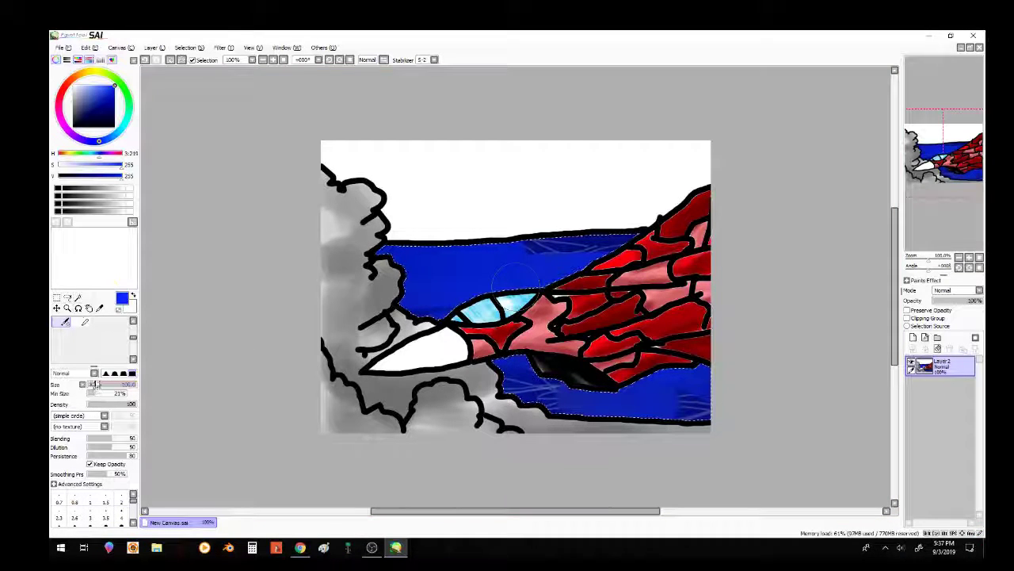
Brush a darker blue of saturation 165 and brightness 147 over both sea areas at size 37.
{"action": "left_click_drag", "start_coordinate": [111, 386], "coordinate": [105, 370]}
{"action": "left_click", "coordinate": [100, 103]}
{"action": "mouse_move", "coordinate": [394, 293]}
{"action": "left_mouse_down"}
{"action": "mouse_move", "coordinate": [432, 311]}
{"action": "mouse_move", "coordinate": [453, 305]}
{"action": "left_mouse_up"}
{"action": "left_click_drag", "start_coordinate": [515, 371], "coordinate": [504, 362]}
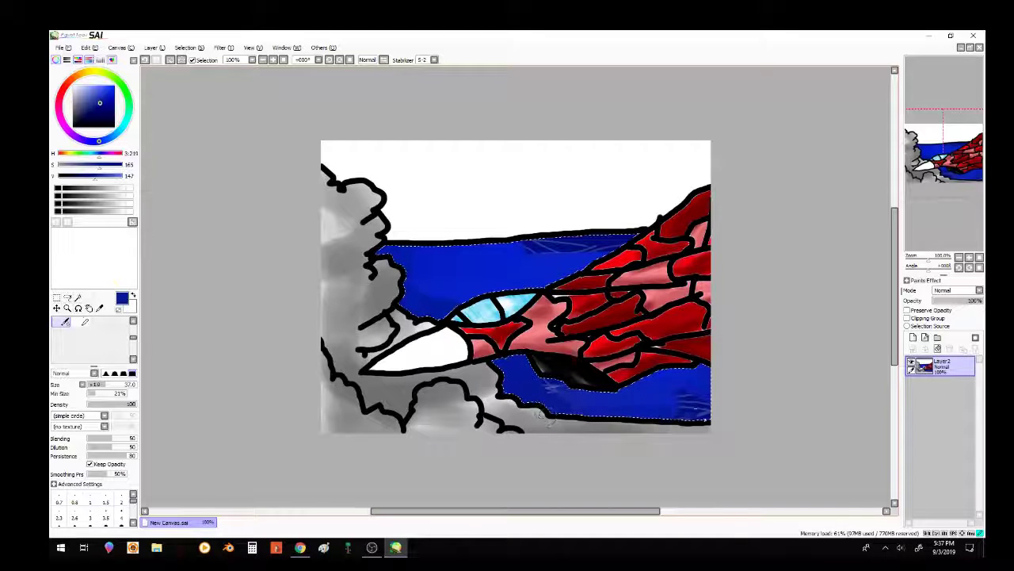
{"action": "left_click_drag", "start_coordinate": [586, 266], "coordinate": [534, 281]}
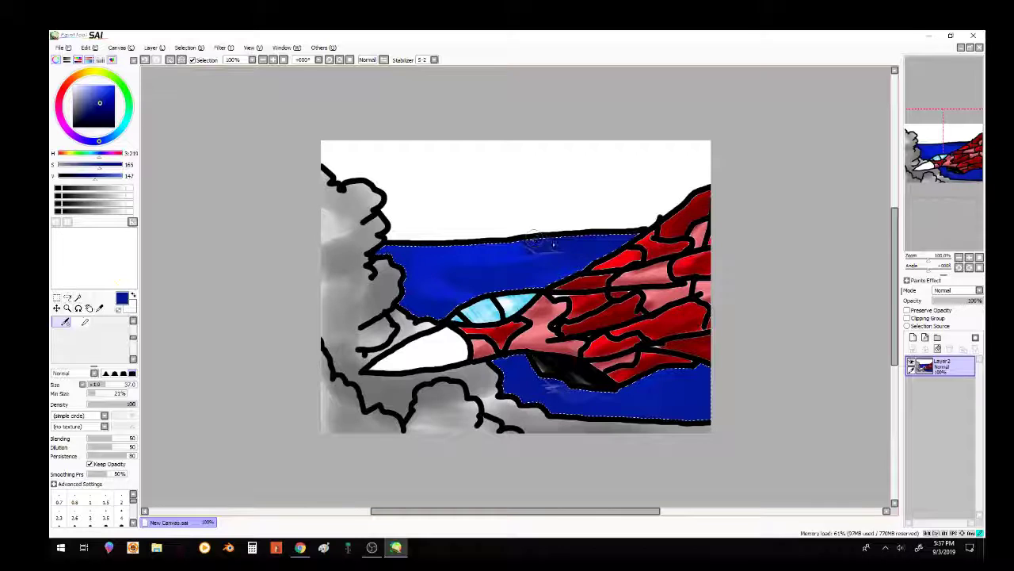
Add deep blue shading of saturation 177 and brightness 81 around the edges of the sea, and clear the selection.
{"action": "left_click", "coordinate": [101, 114]}
{"action": "mouse_move", "coordinate": [390, 255]}
{"action": "left_mouse_down"}
{"action": "mouse_move", "coordinate": [407, 296]}
{"action": "mouse_move", "coordinate": [434, 308]}
{"action": "mouse_move", "coordinate": [457, 298]}
{"action": "left_mouse_up"}
{"action": "mouse_move", "coordinate": [568, 272]}
{"action": "left_mouse_down"}
{"action": "mouse_move", "coordinate": [596, 238]}
{"action": "mouse_move", "coordinate": [455, 244]}
{"action": "mouse_move", "coordinate": [540, 255]}
{"action": "mouse_move", "coordinate": [582, 269]}
{"action": "left_mouse_up"}
{"action": "mouse_move", "coordinate": [551, 385]}
{"action": "left_mouse_down"}
{"action": "mouse_move", "coordinate": [580, 409]}
{"action": "mouse_move", "coordinate": [649, 377]}
{"action": "mouse_move", "coordinate": [688, 373]}
{"action": "mouse_move", "coordinate": [549, 422]}
{"action": "mouse_move", "coordinate": [493, 405]}
{"action": "left_mouse_up"}
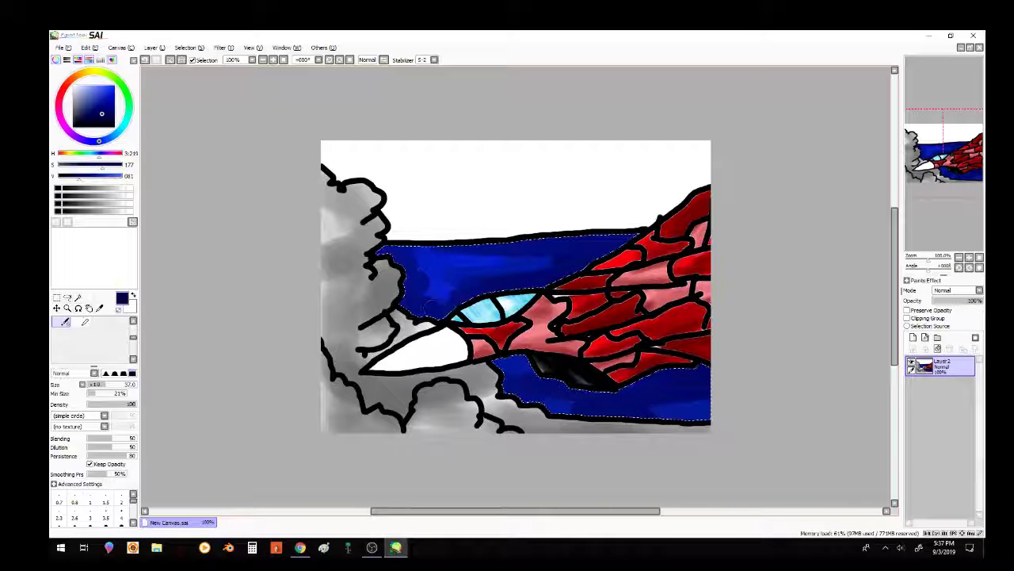
{"action": "key", "text": "ctrl+d"}
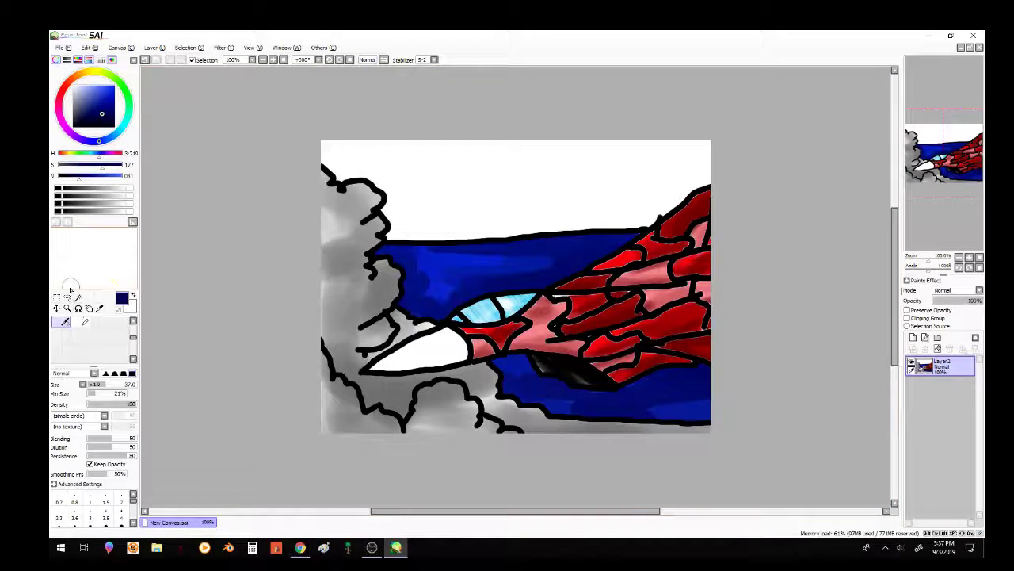
Select the jet's white nose cone and shade its lower and rear edges in grey of brightness 198 at brush size 37.
{"action": "left_click", "coordinate": [77, 297]}
{"action": "left_click", "coordinate": [424, 363]}
{"action": "left_click_drag", "start_coordinate": [76, 86], "coordinate": [64, 95]}
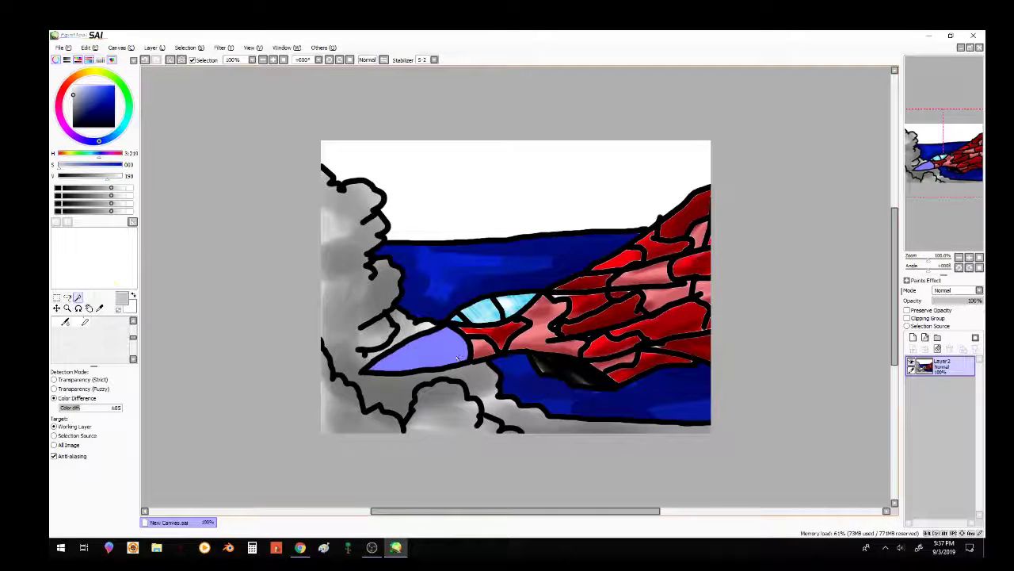
{"action": "left_click", "coordinate": [59, 325]}
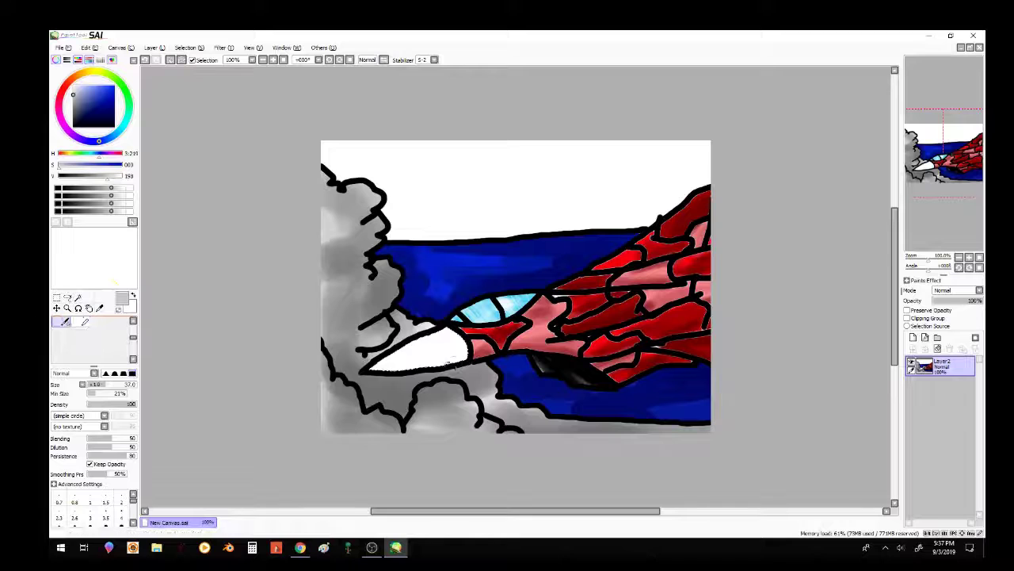
{"action": "left_click_drag", "start_coordinate": [469, 355], "coordinate": [374, 371]}
{"action": "key", "text": "ctrl+z"}
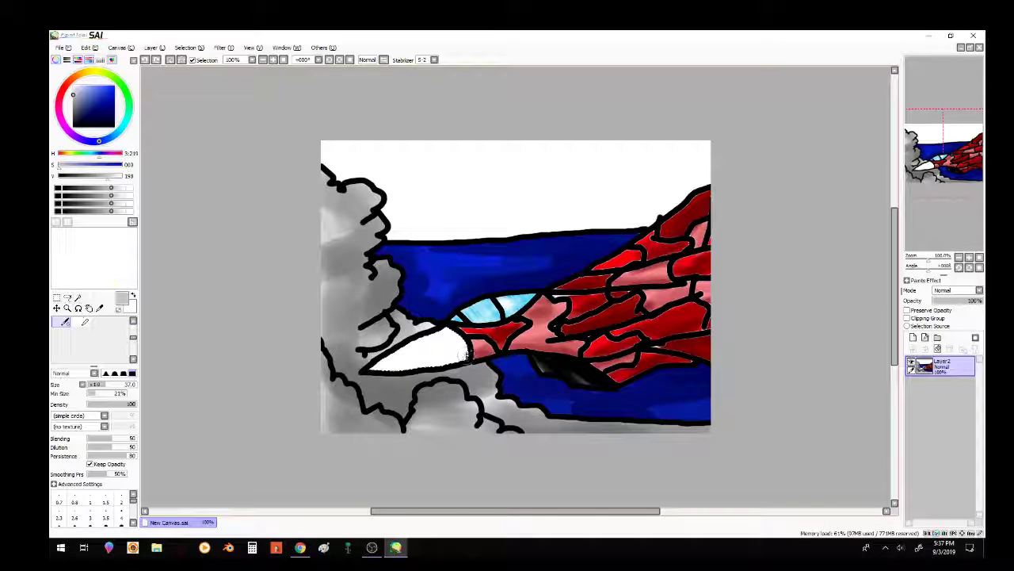
{"action": "left_click_drag", "start_coordinate": [467, 353], "coordinate": [373, 371]}
{"action": "key", "text": "ctrl+z"}
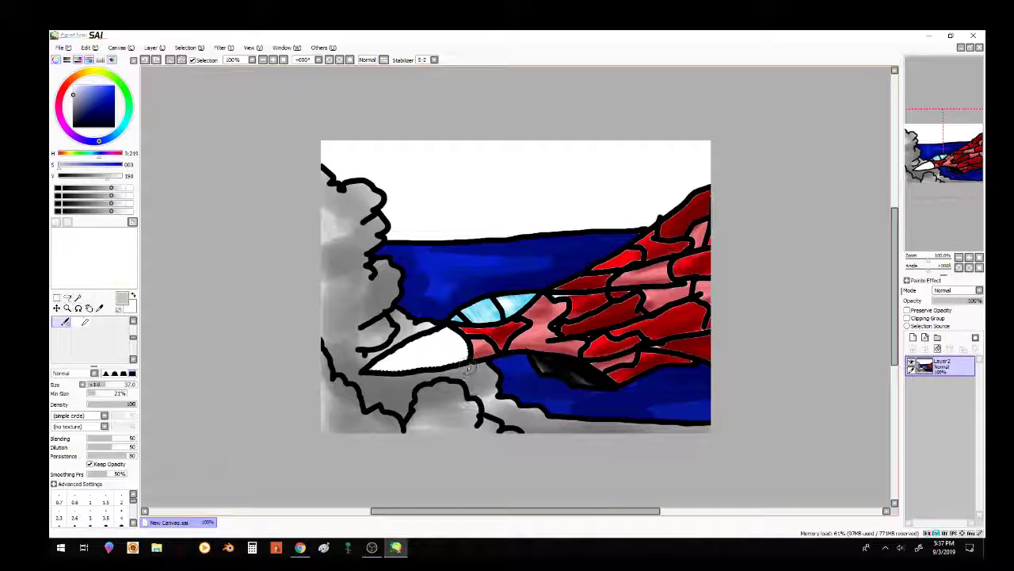
{"action": "mouse_move", "coordinate": [433, 323]}
{"action": "left_mouse_down"}
{"action": "mouse_move", "coordinate": [461, 336]}
{"action": "mouse_move", "coordinate": [474, 366]}
{"action": "left_mouse_up"}
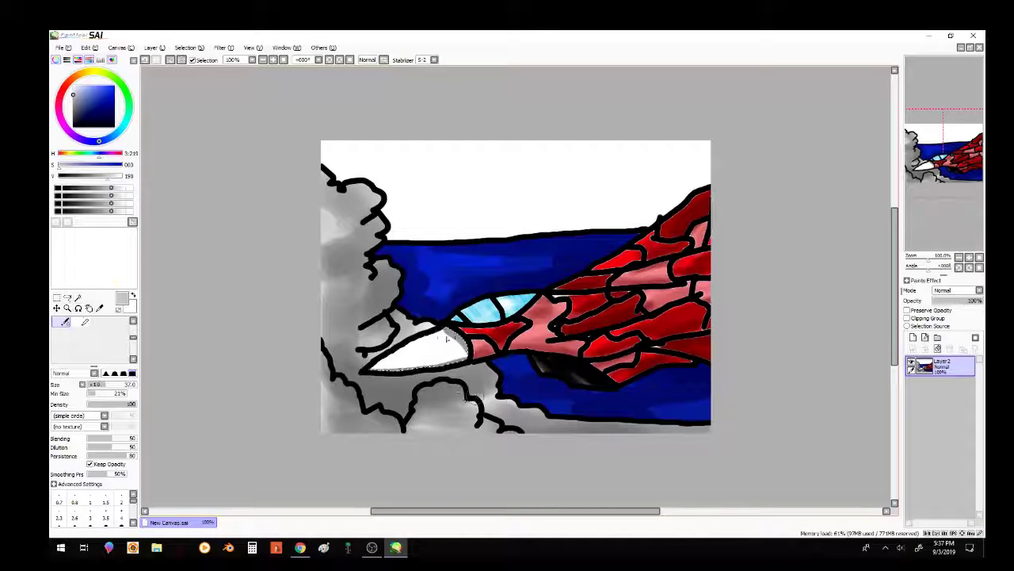
{"action": "left_click_drag", "start_coordinate": [442, 326], "coordinate": [466, 361]}
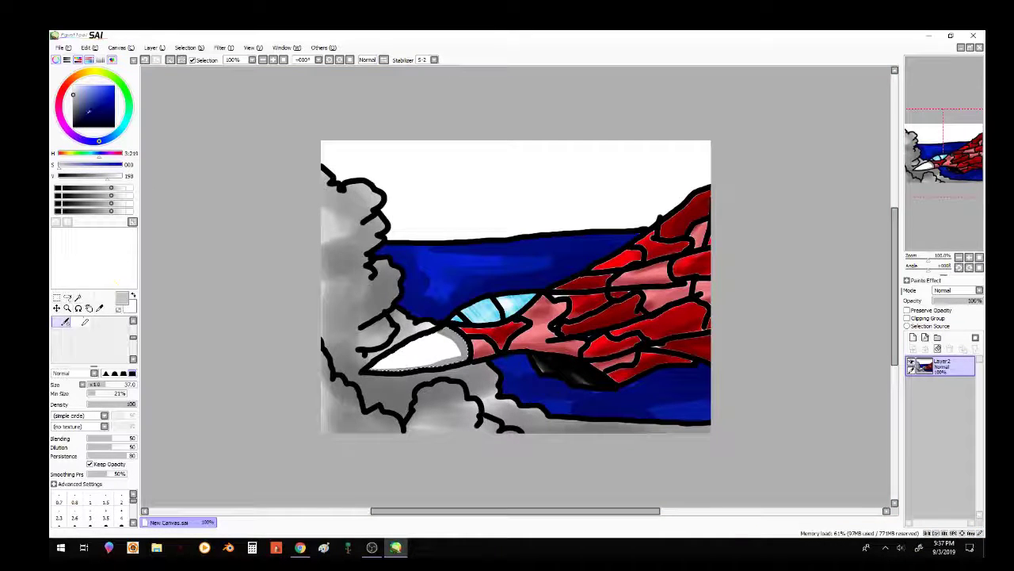
Brush lighter grey of brightness 216 along the inside of the nose cone's shading at size 15, and clear the selection.
{"action": "left_click", "coordinate": [72, 92]}
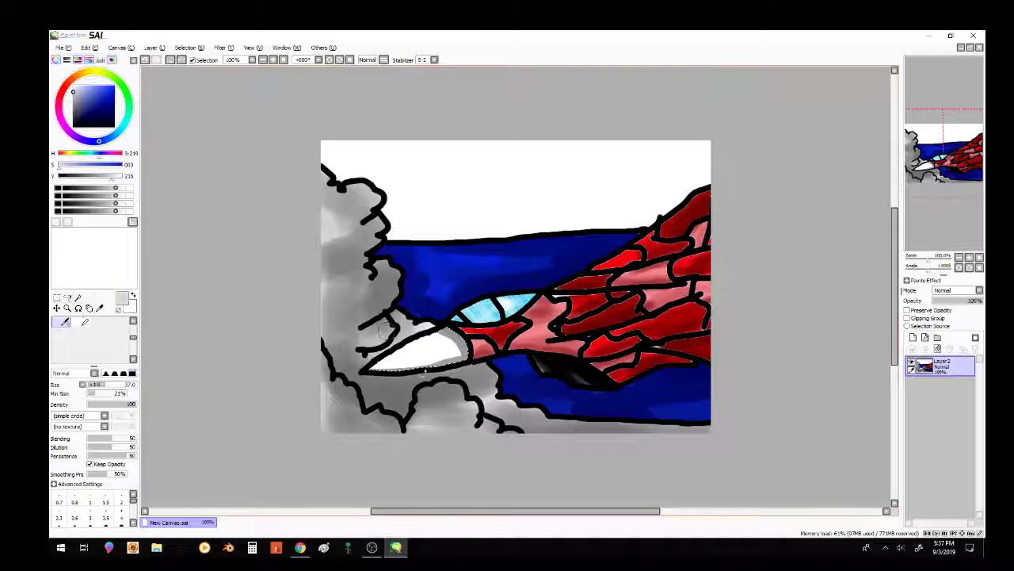
{"action": "left_click", "coordinate": [98, 385]}
{"action": "mouse_move", "coordinate": [379, 369]}
{"action": "left_mouse_down"}
{"action": "mouse_move", "coordinate": [424, 362]}
{"action": "mouse_move", "coordinate": [373, 369]}
{"action": "left_mouse_up"}
{"action": "key", "text": "ctrl+z"}
{"action": "mouse_move", "coordinate": [460, 355]}
{"action": "left_mouse_down"}
{"action": "mouse_move", "coordinate": [351, 384]}
{"action": "mouse_move", "coordinate": [396, 367]}
{"action": "left_mouse_up"}
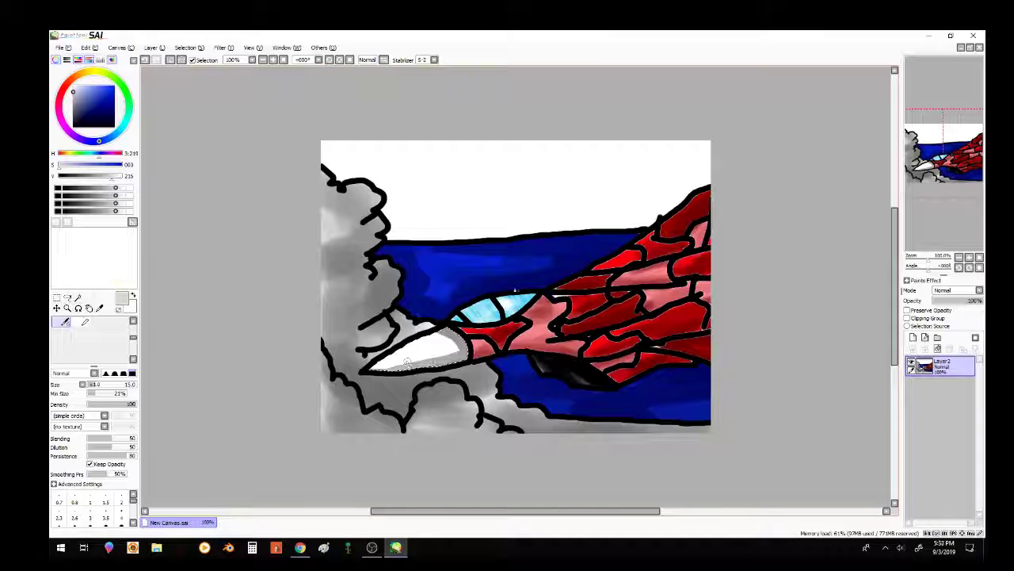
{"action": "left_click_drag", "start_coordinate": [437, 331], "coordinate": [459, 349]}
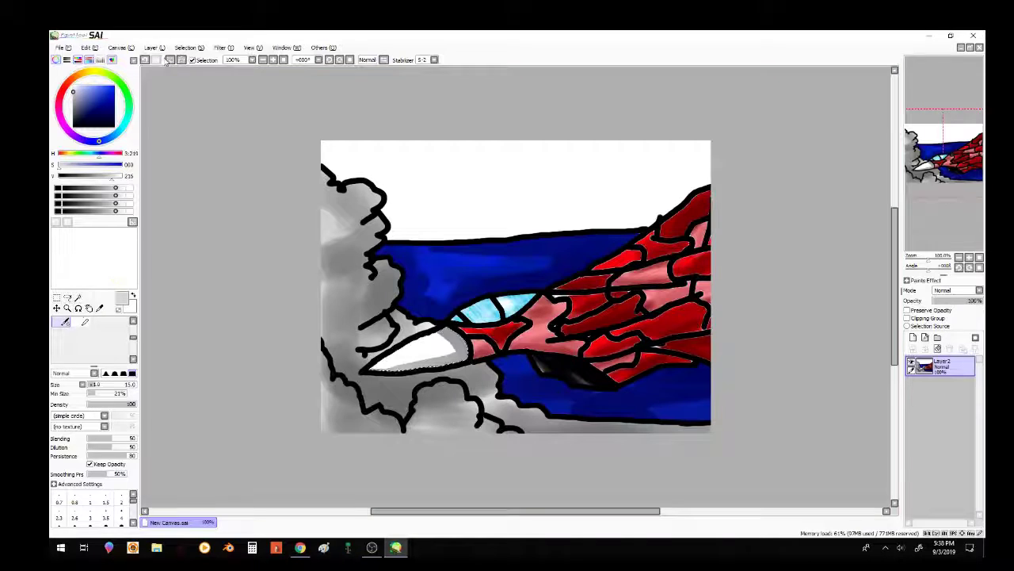
Select the white sky above the horizon and paint it light cyan of saturation 114 and brightness 252 at brush size 100.
{"action": "left_click", "coordinate": [77, 297]}
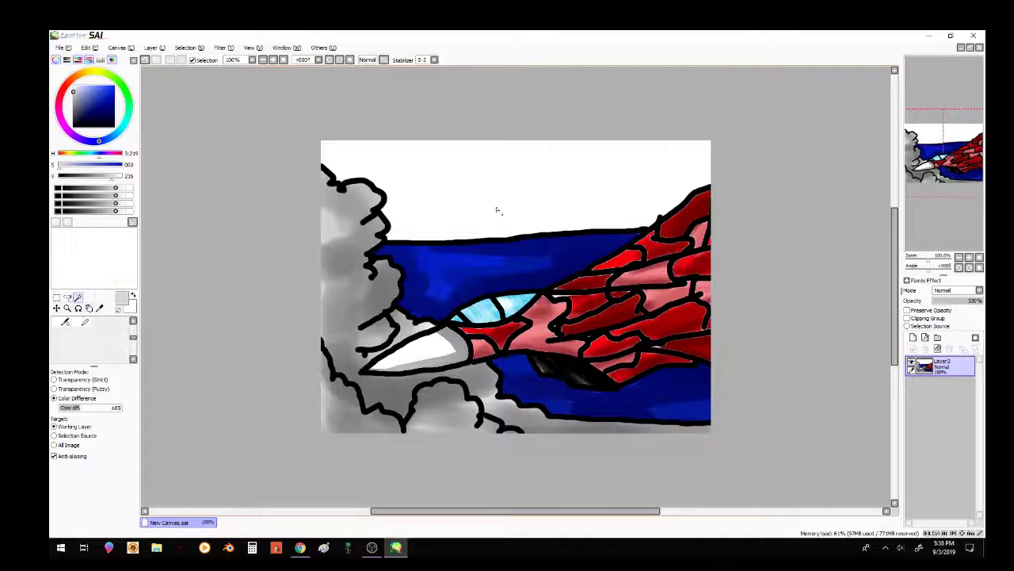
{"action": "left_click", "coordinate": [497, 210]}
{"action": "left_click_drag", "start_coordinate": [104, 140], "coordinate": [124, 124]}
{"action": "left_click", "coordinate": [84, 87]}
{"action": "left_click_drag", "start_coordinate": [84, 87], "coordinate": [92, 85]}
{"action": "left_click", "coordinate": [65, 320]}
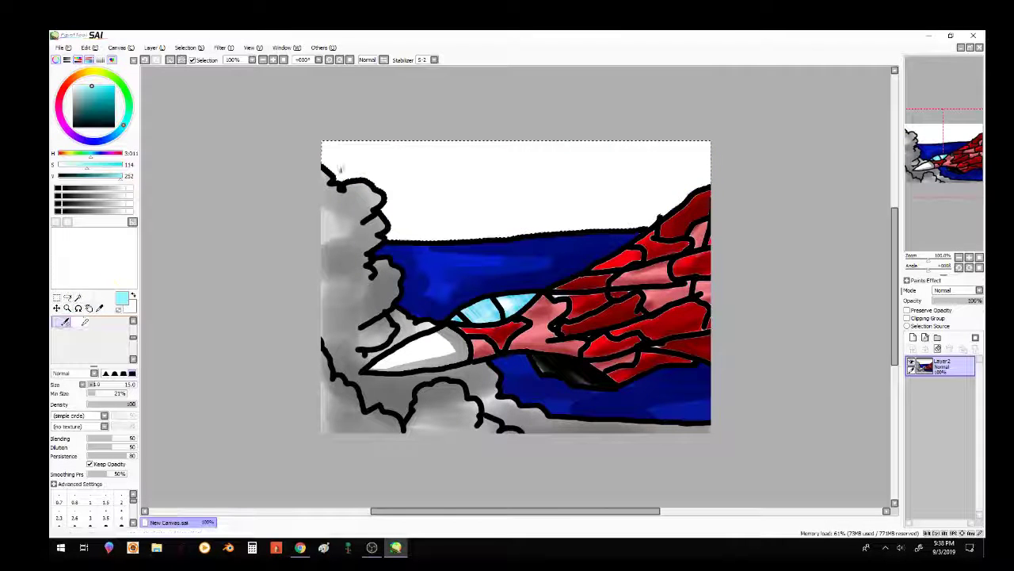
{"action": "left_click_drag", "start_coordinate": [127, 384], "coordinate": [137, 384]}
{"action": "mouse_move", "coordinate": [352, 127]}
{"action": "left_mouse_down"}
{"action": "mouse_move", "coordinate": [602, 190]}
{"action": "mouse_move", "coordinate": [650, 218]}
{"action": "mouse_move", "coordinate": [584, 136]}
{"action": "mouse_move", "coordinate": [291, 149]}
{"action": "left_mouse_up"}
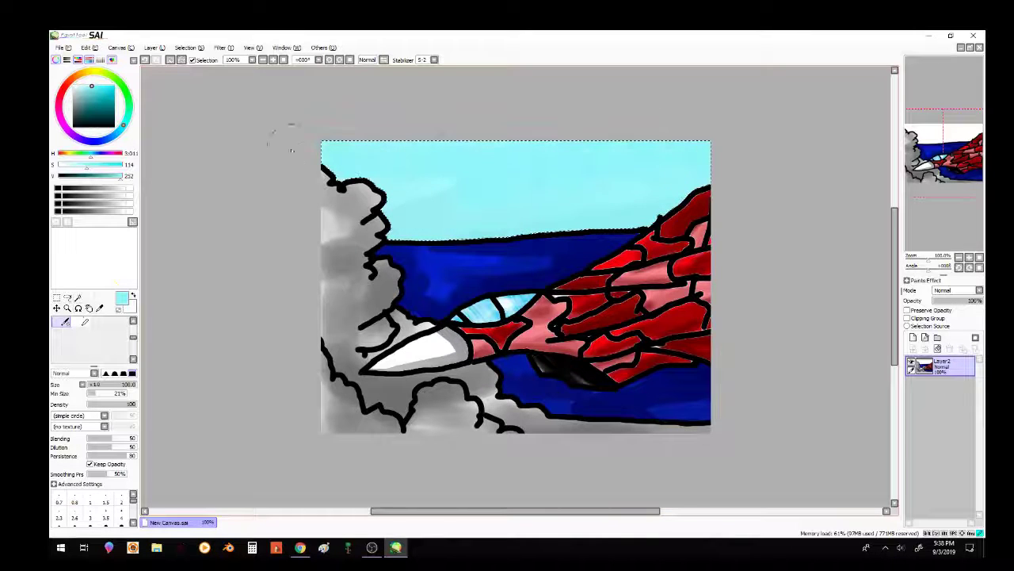
Shift the hue toward blue and brush a fully saturated, full-brightness sky blue over the sky.
{"action": "left_click_drag", "start_coordinate": [105, 99], "coordinate": [108, 93]}
{"action": "left_click", "coordinate": [120, 131]}
{"action": "left_click", "coordinate": [115, 86]}
{"action": "mouse_move", "coordinate": [380, 186]}
{"action": "left_mouse_down"}
{"action": "mouse_move", "coordinate": [410, 224]}
{"action": "mouse_move", "coordinate": [515, 237]}
{"action": "mouse_move", "coordinate": [747, 235]}
{"action": "mouse_move", "coordinate": [723, 190]}
{"action": "mouse_move", "coordinate": [646, 152]}
{"action": "mouse_move", "coordinate": [414, 155]}
{"action": "mouse_move", "coordinate": [688, 164]}
{"action": "mouse_move", "coordinate": [480, 193]}
{"action": "mouse_move", "coordinate": [511, 179]}
{"action": "mouse_move", "coordinate": [567, 188]}
{"action": "left_mouse_up"}
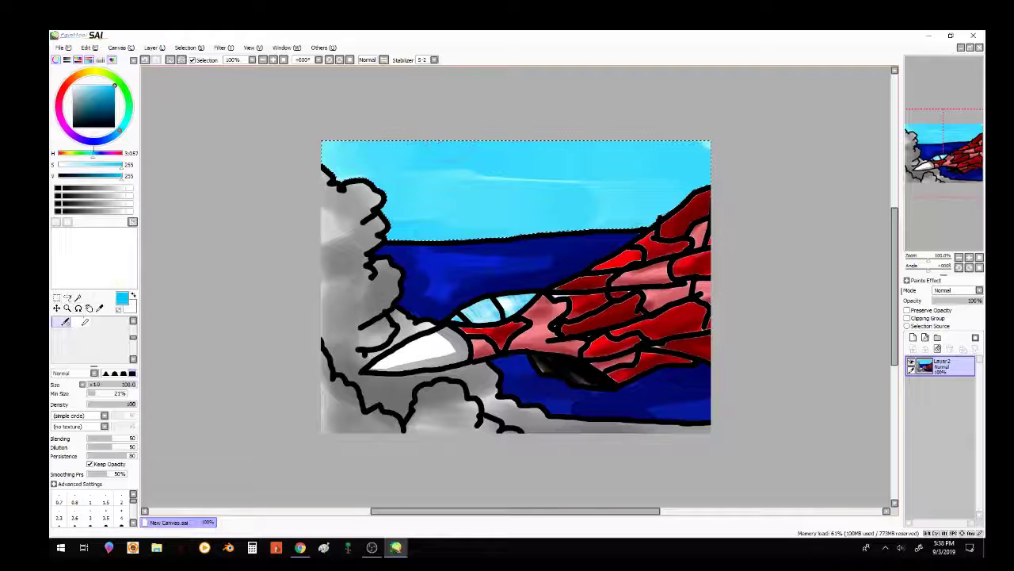
Brush pale blue highlights of saturation 69 and brightness 255 across the sky.
{"action": "left_click_drag", "start_coordinate": [91, 116], "coordinate": [85, 86]}
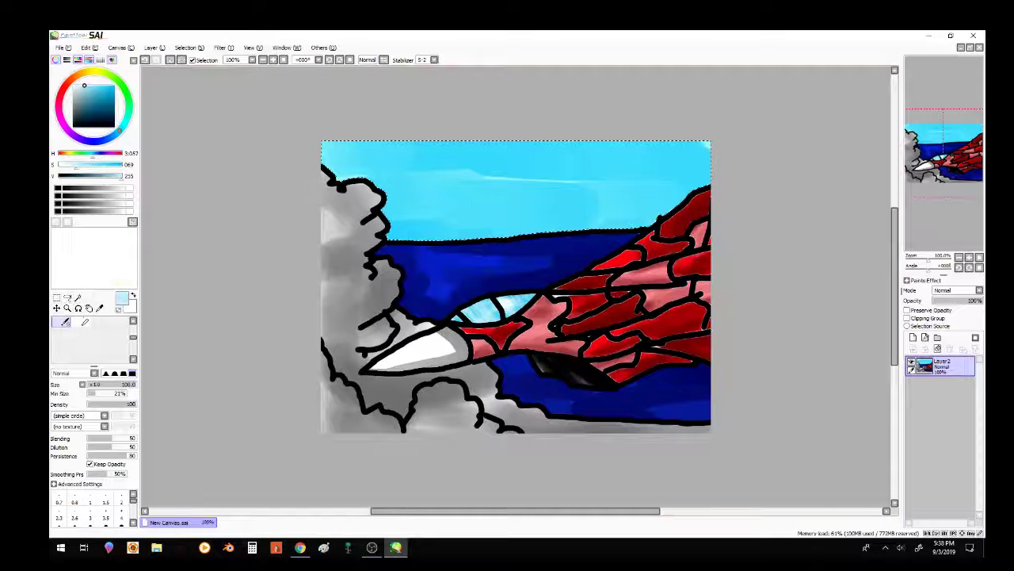
{"action": "left_click_drag", "start_coordinate": [408, 205], "coordinate": [611, 222]}
{"action": "mouse_move", "coordinate": [715, 159]}
{"action": "left_mouse_down"}
{"action": "mouse_move", "coordinate": [342, 133]}
{"action": "mouse_move", "coordinate": [467, 142]}
{"action": "left_mouse_up"}
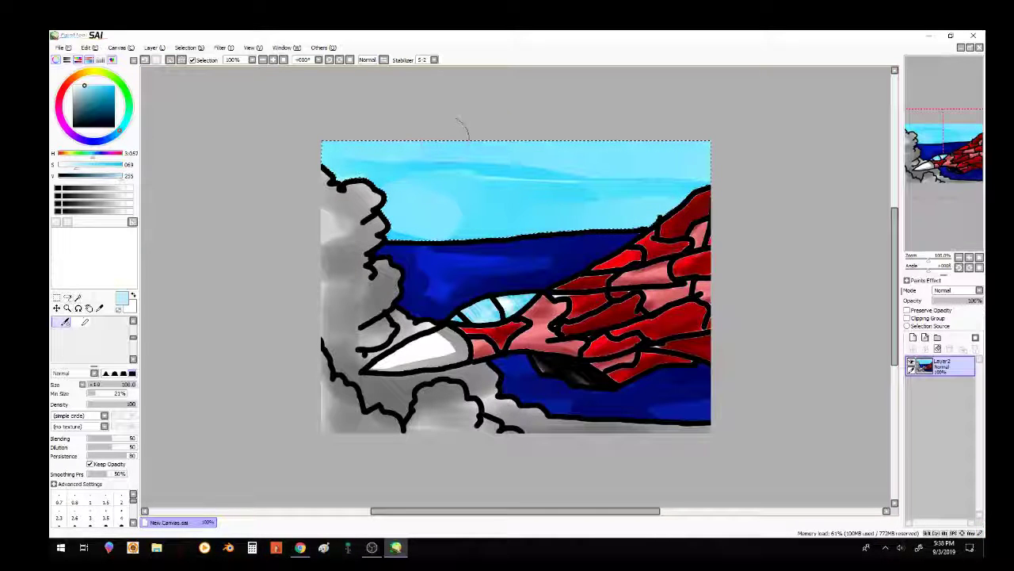
Shade the sky beside the clouds and along the horizon with darker blue of saturation 159 and brightness 177.
{"action": "left_click", "coordinate": [99, 98]}
{"action": "mouse_move", "coordinate": [415, 240]}
{"action": "left_mouse_down"}
{"action": "mouse_move", "coordinate": [546, 231]}
{"action": "mouse_move", "coordinate": [619, 240]}
{"action": "left_mouse_up"}
{"action": "mouse_move", "coordinate": [467, 226]}
{"action": "left_mouse_down"}
{"action": "mouse_move", "coordinate": [396, 203]}
{"action": "mouse_move", "coordinate": [345, 159]}
{"action": "mouse_move", "coordinate": [476, 229]}
{"action": "left_mouse_up"}
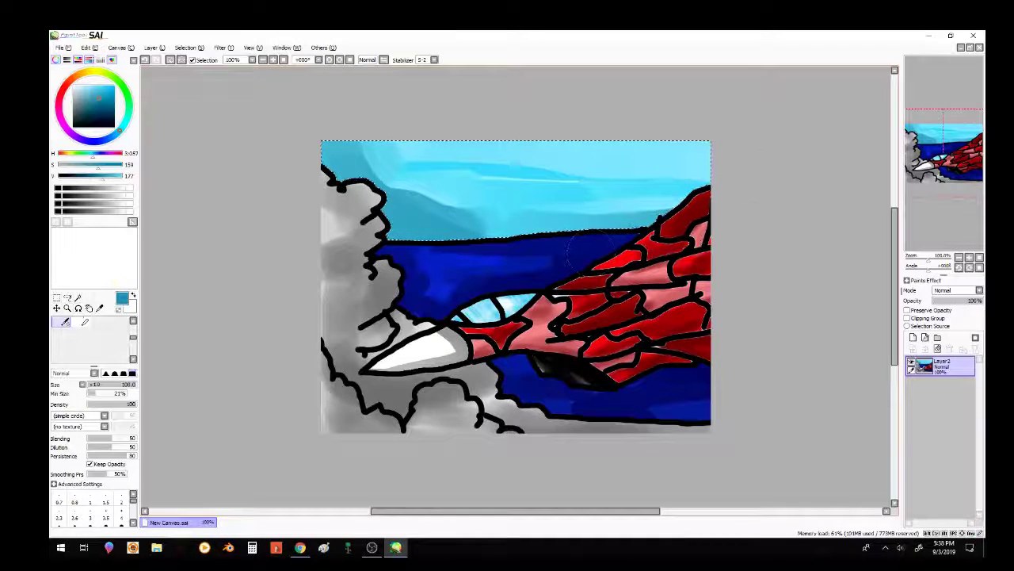
Blend the sky's tones with light blue of saturation 159 and brightness 255, and clear the selection.
{"action": "mouse_move", "coordinate": [90, 96]}
{"action": "left_mouse_down"}
{"action": "mouse_move", "coordinate": [78, 85]}
{"action": "mouse_move", "coordinate": [99, 85]}
{"action": "left_mouse_up"}
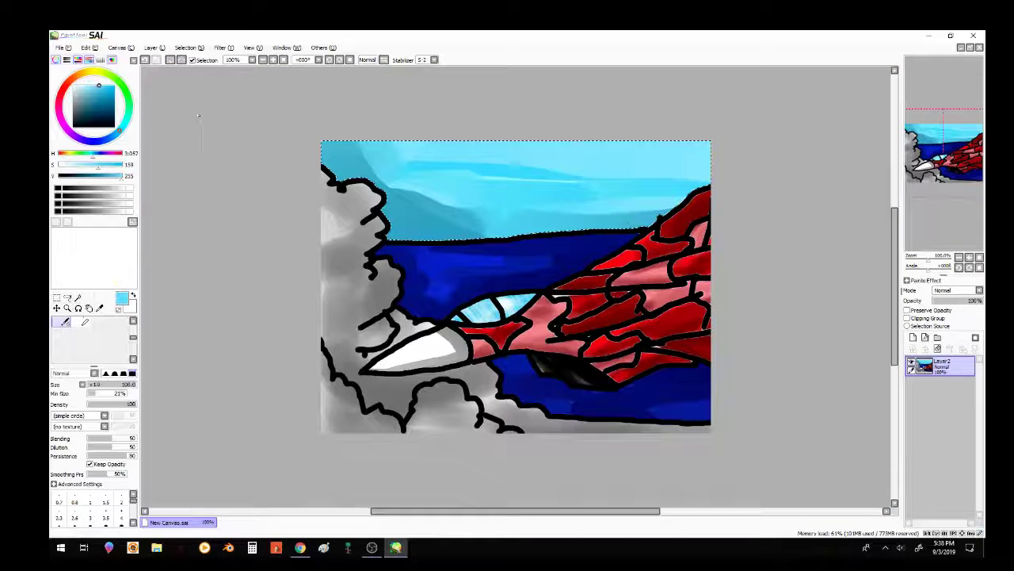
{"action": "mouse_move", "coordinate": [364, 151]}
{"action": "left_mouse_down"}
{"action": "mouse_move", "coordinate": [459, 218]}
{"action": "mouse_move", "coordinate": [675, 173]}
{"action": "left_mouse_up"}
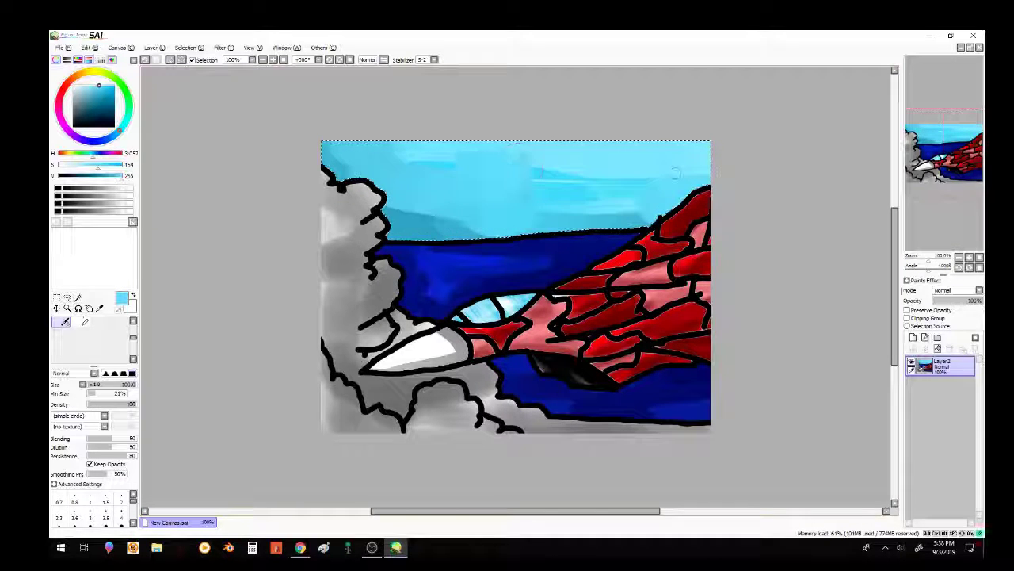
{"action": "mouse_move", "coordinate": [367, 221]}
{"action": "left_mouse_down"}
{"action": "mouse_move", "coordinate": [349, 163]}
{"action": "mouse_move", "coordinate": [476, 214]}
{"action": "mouse_move", "coordinate": [685, 147]}
{"action": "left_mouse_up"}
{"action": "left_click", "coordinate": [170, 60]}
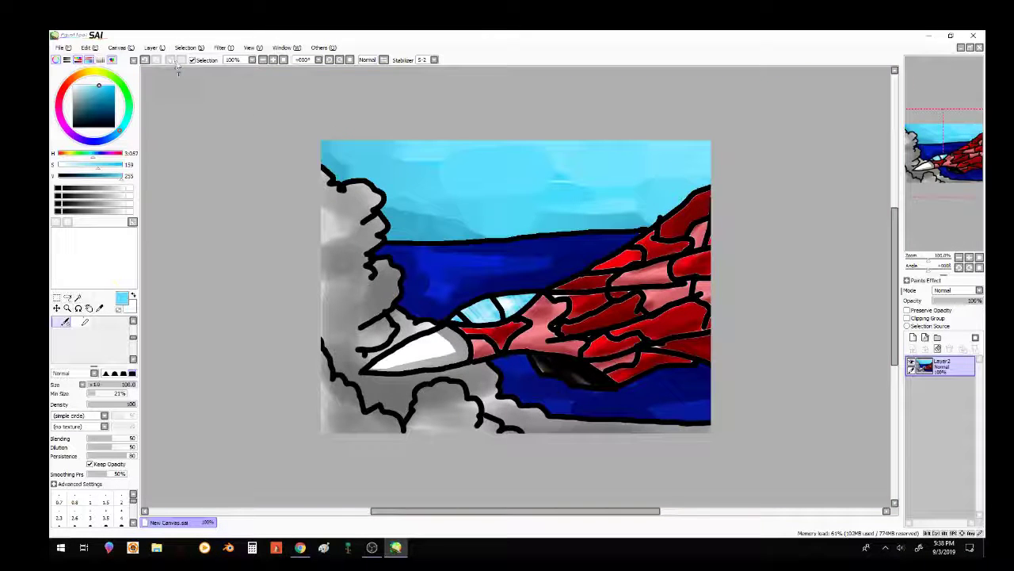